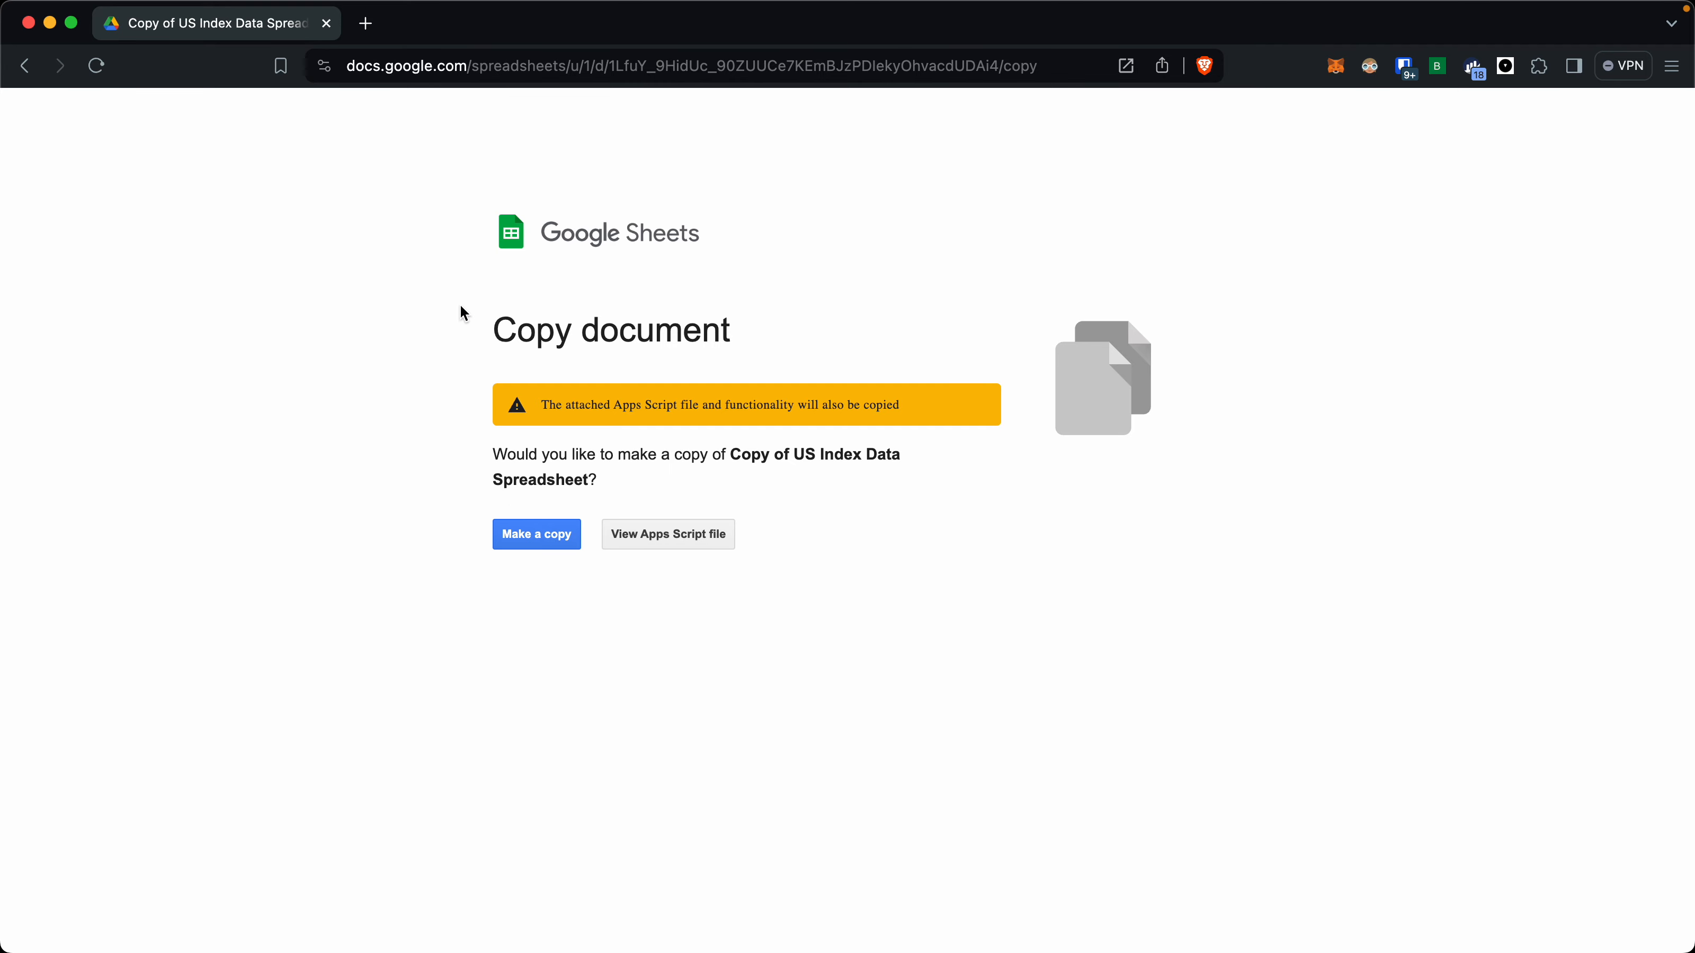
Make a copy of the Copy of US Index Data Spreadsheet document, including its attached Apps Script file.
click(519, 539)
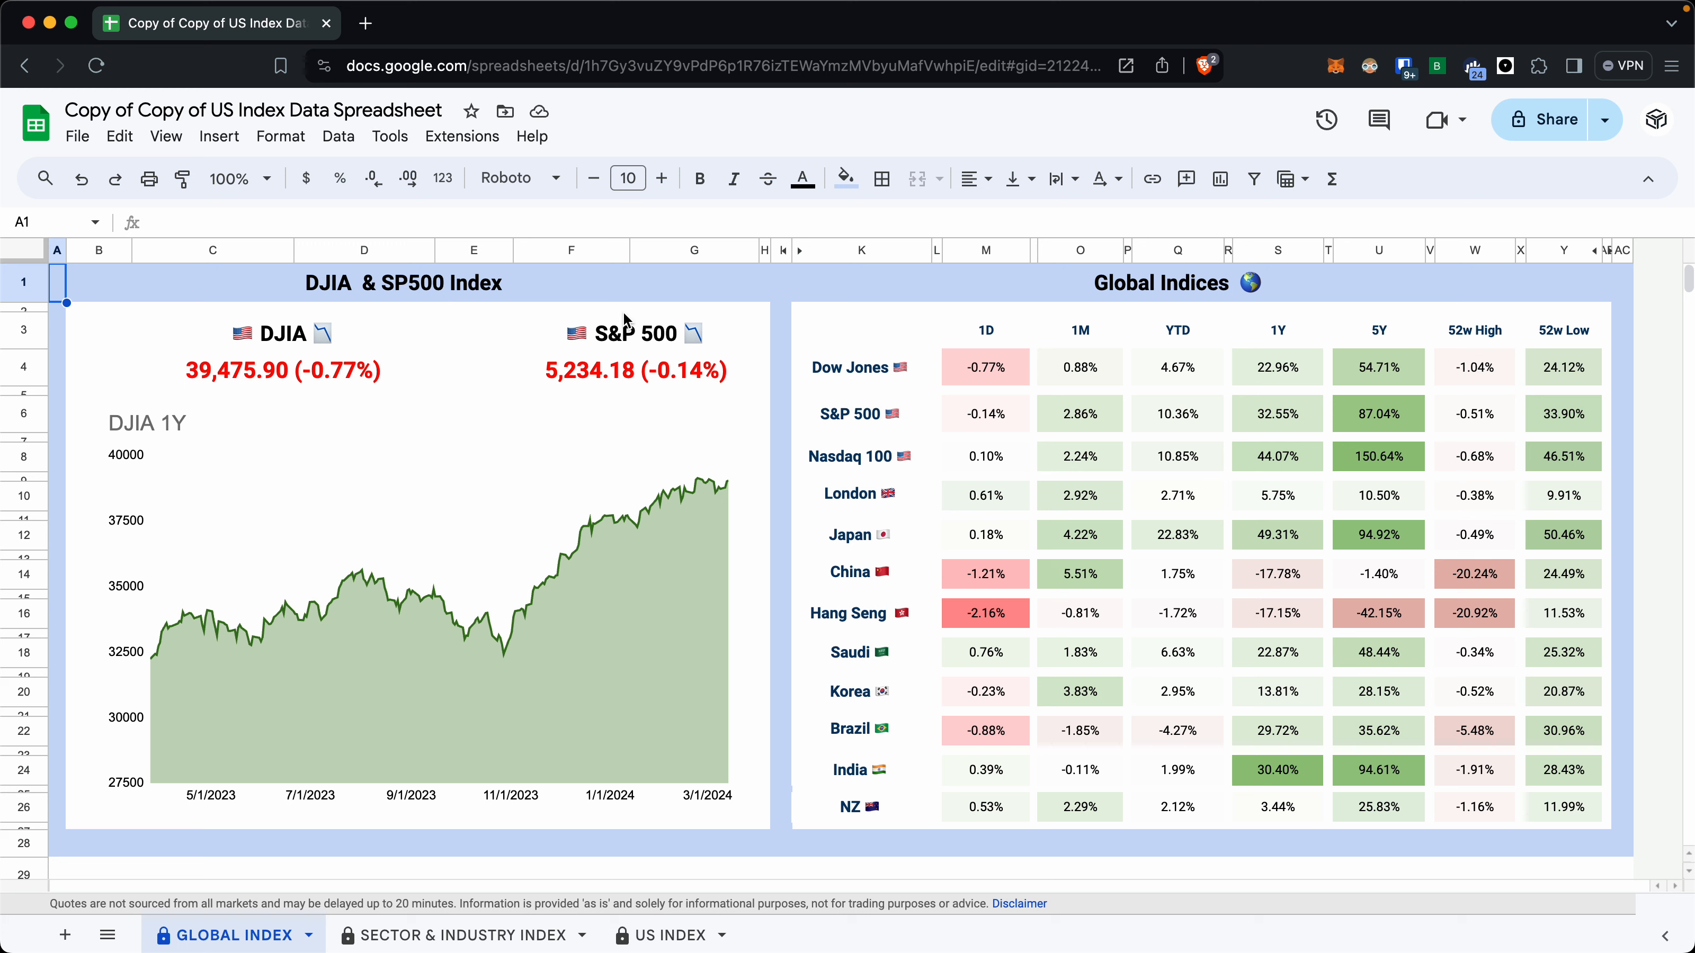
Search Google in a new browser tab for "index for nasdaq" and examine the Nasdaq Composite quote.
click(364, 26)
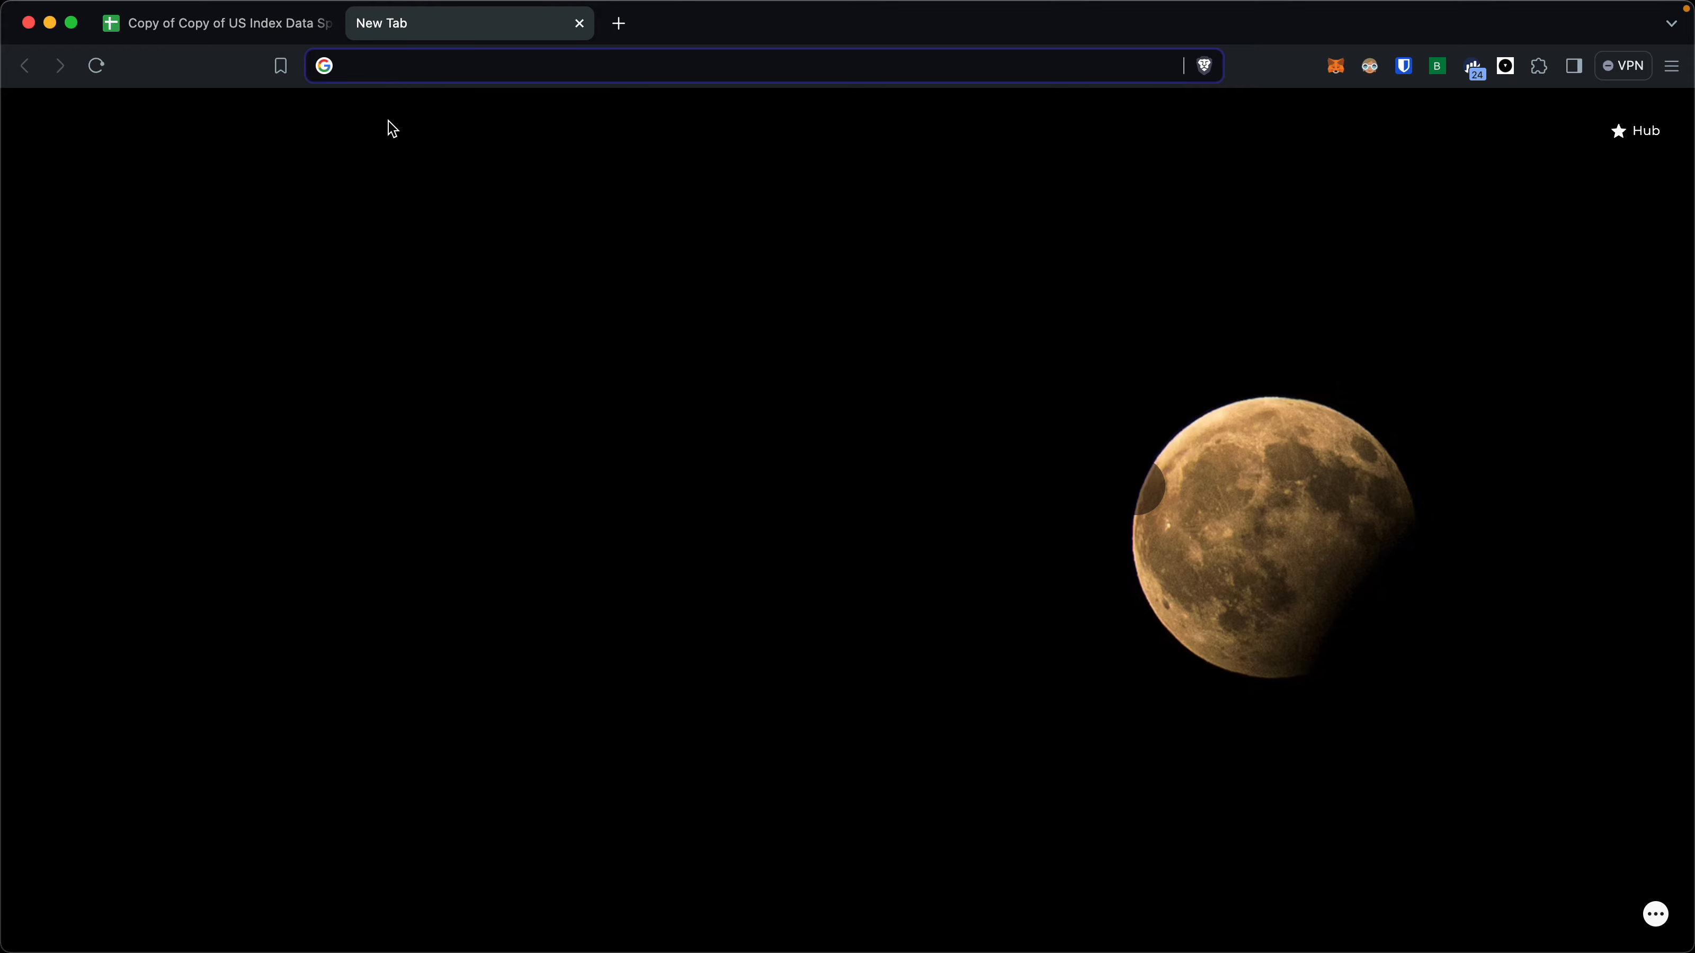
text(index )
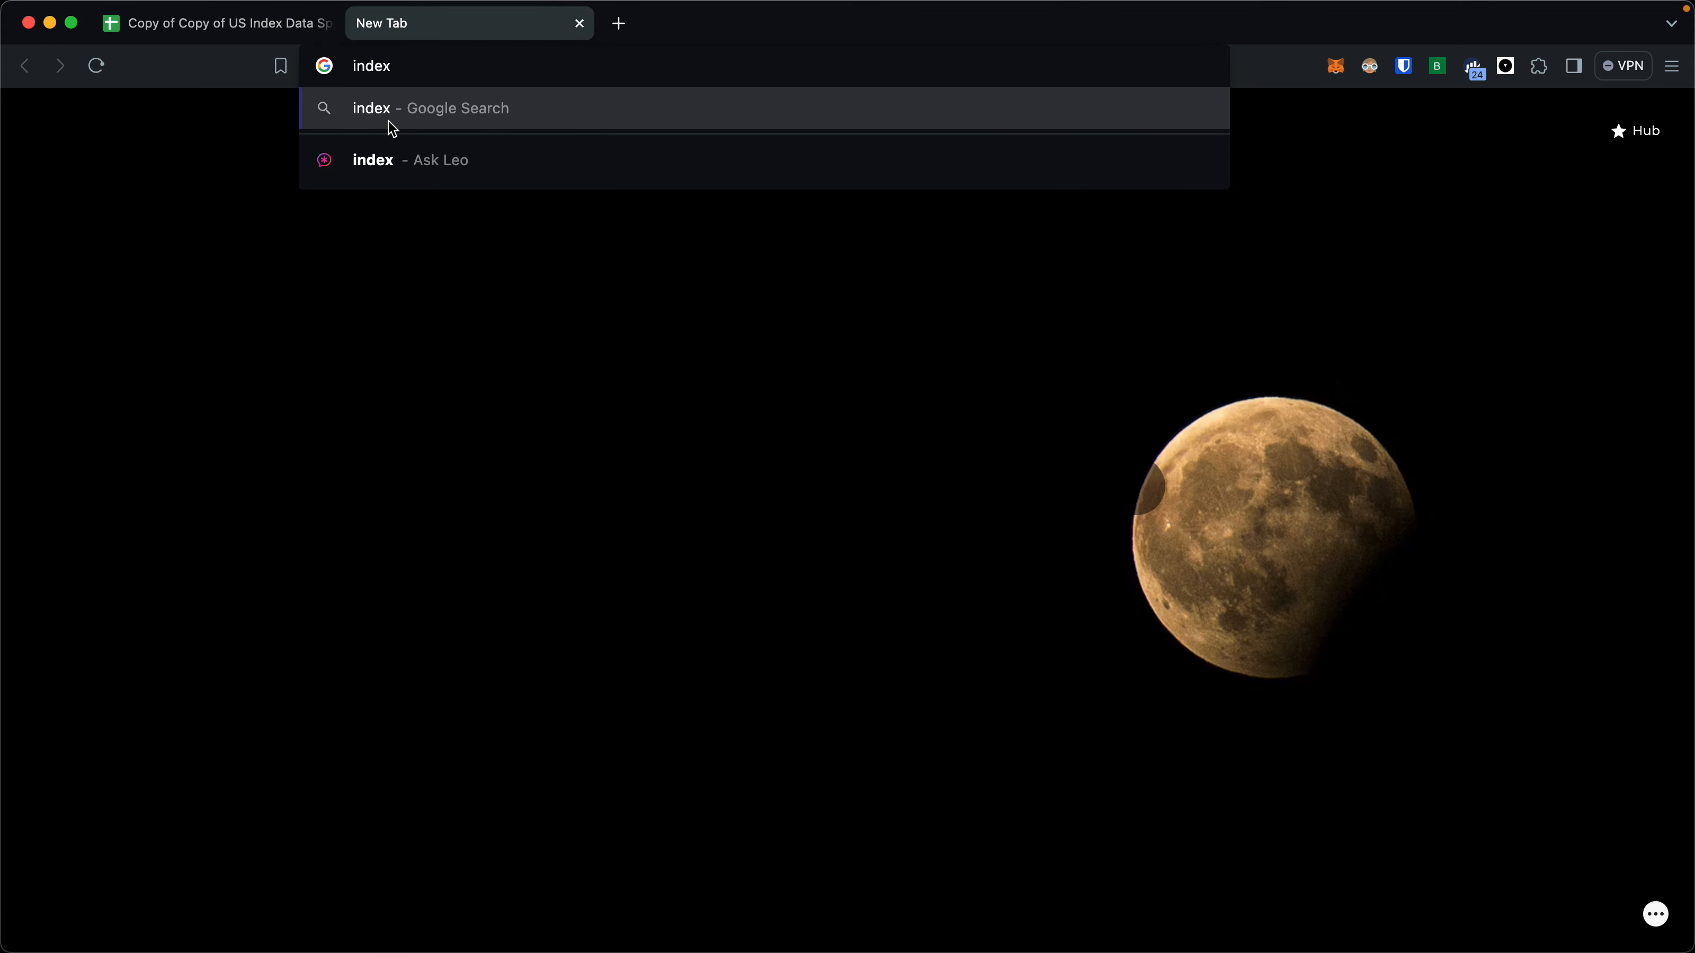
text(f)
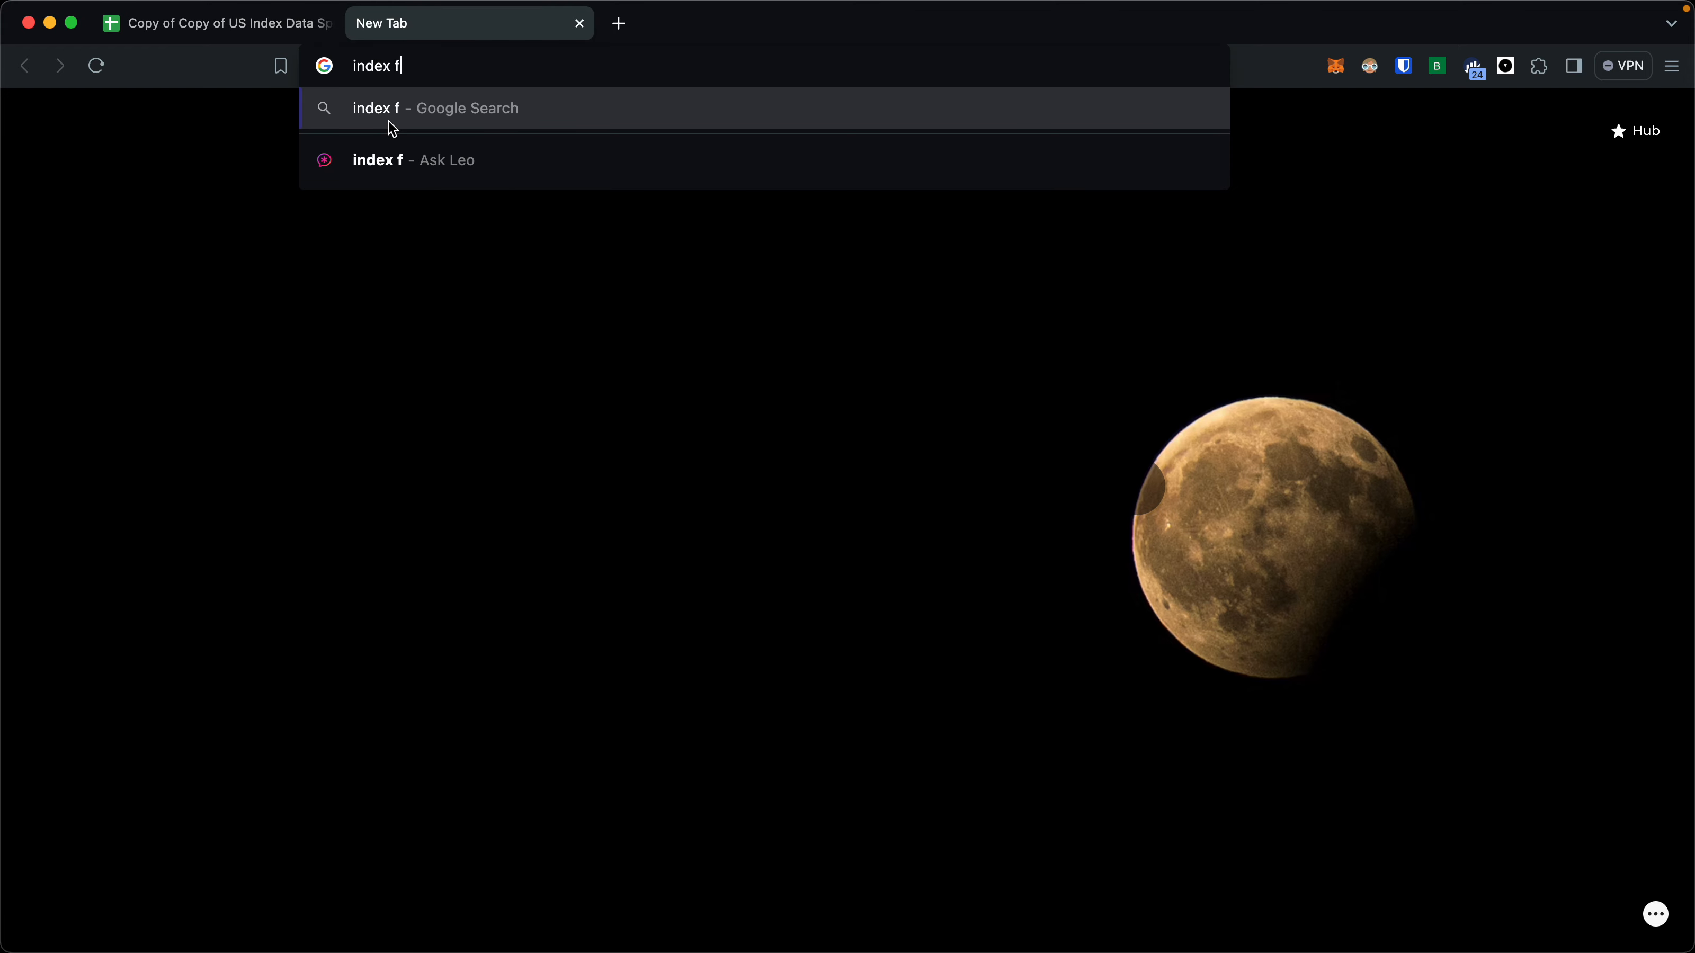
text(or nasdaq)
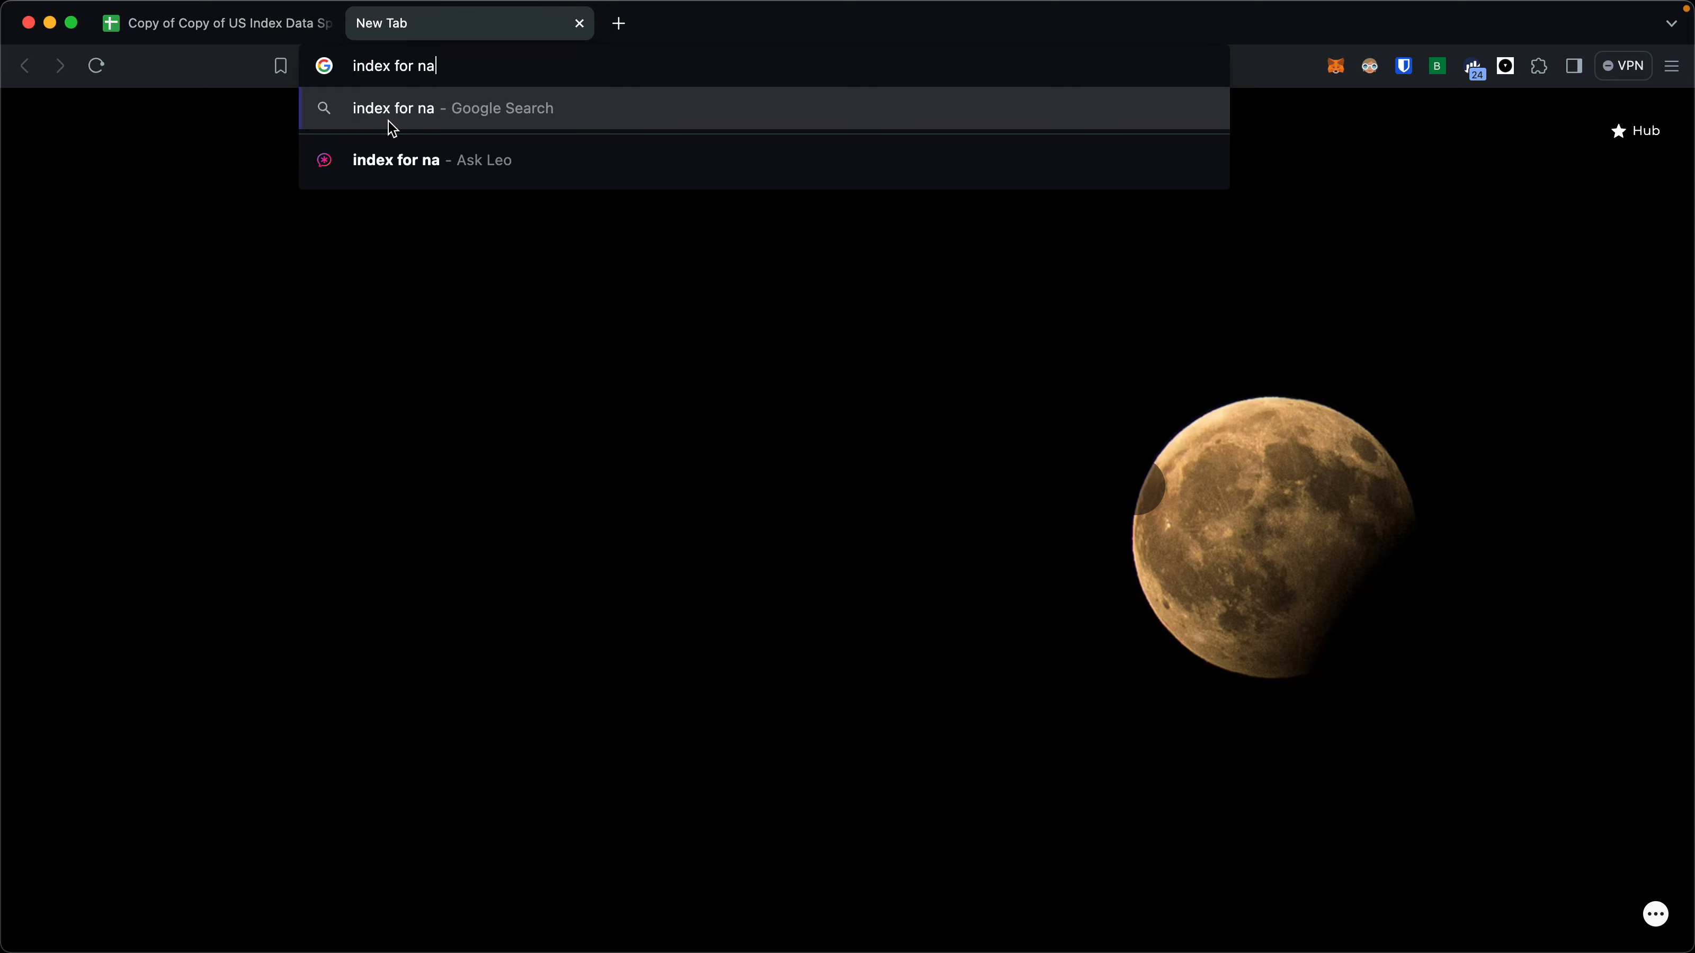
key(Return)
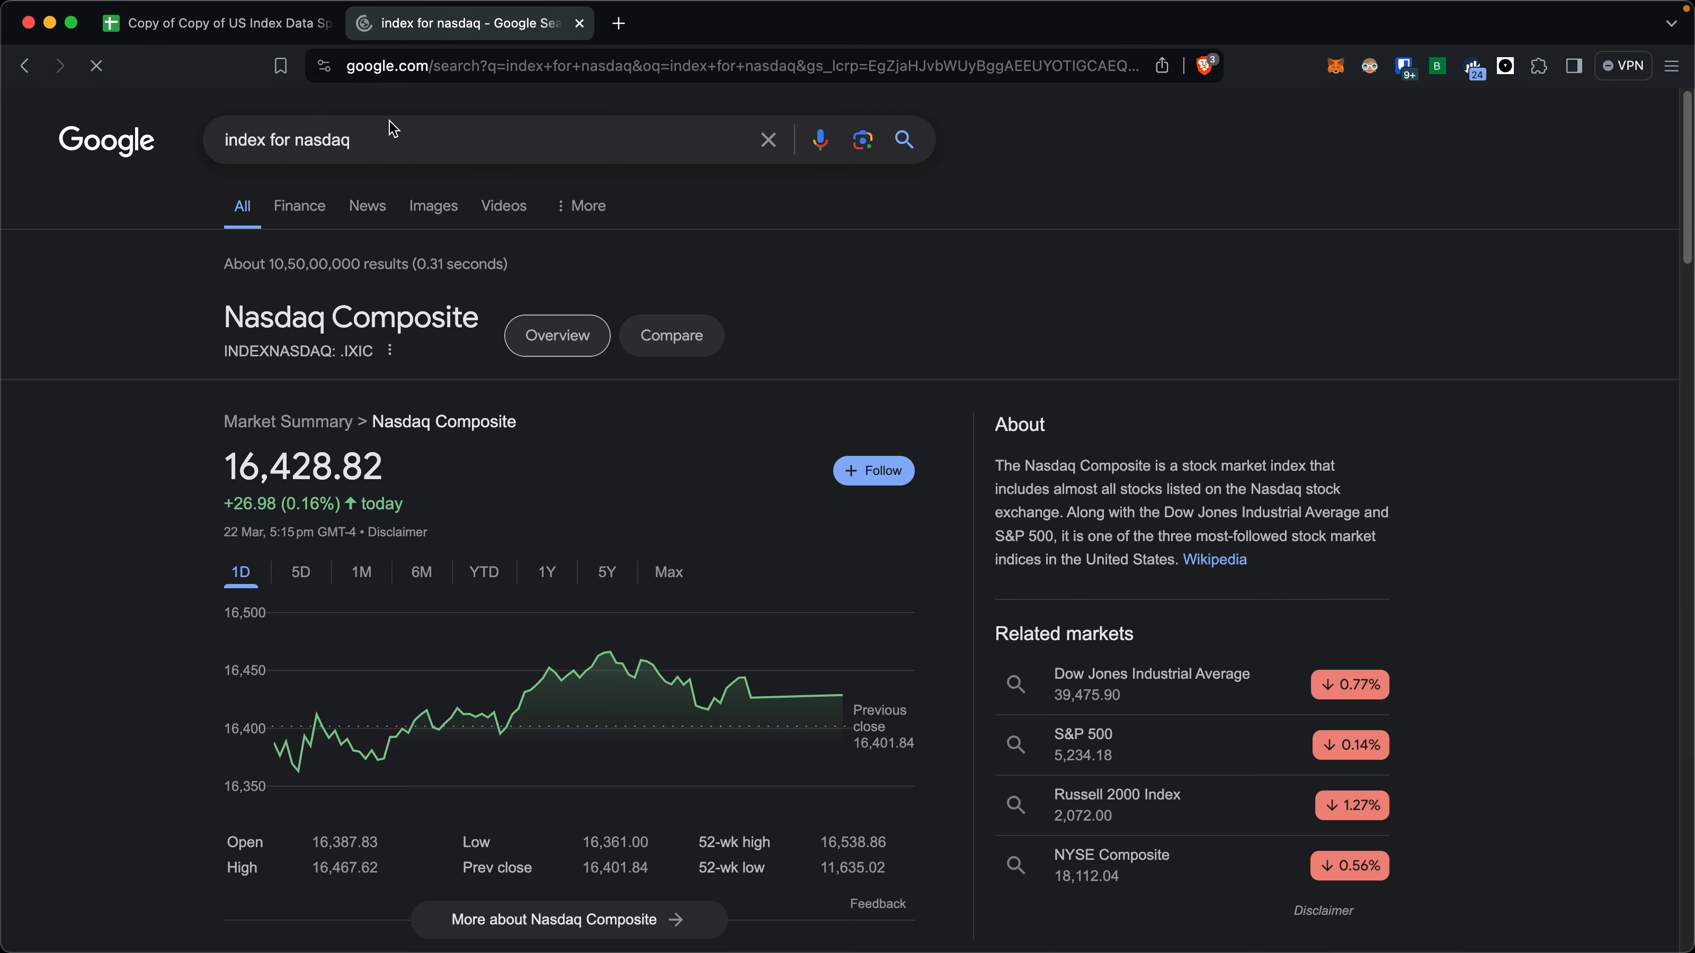
drag(226, 466, 424, 471)
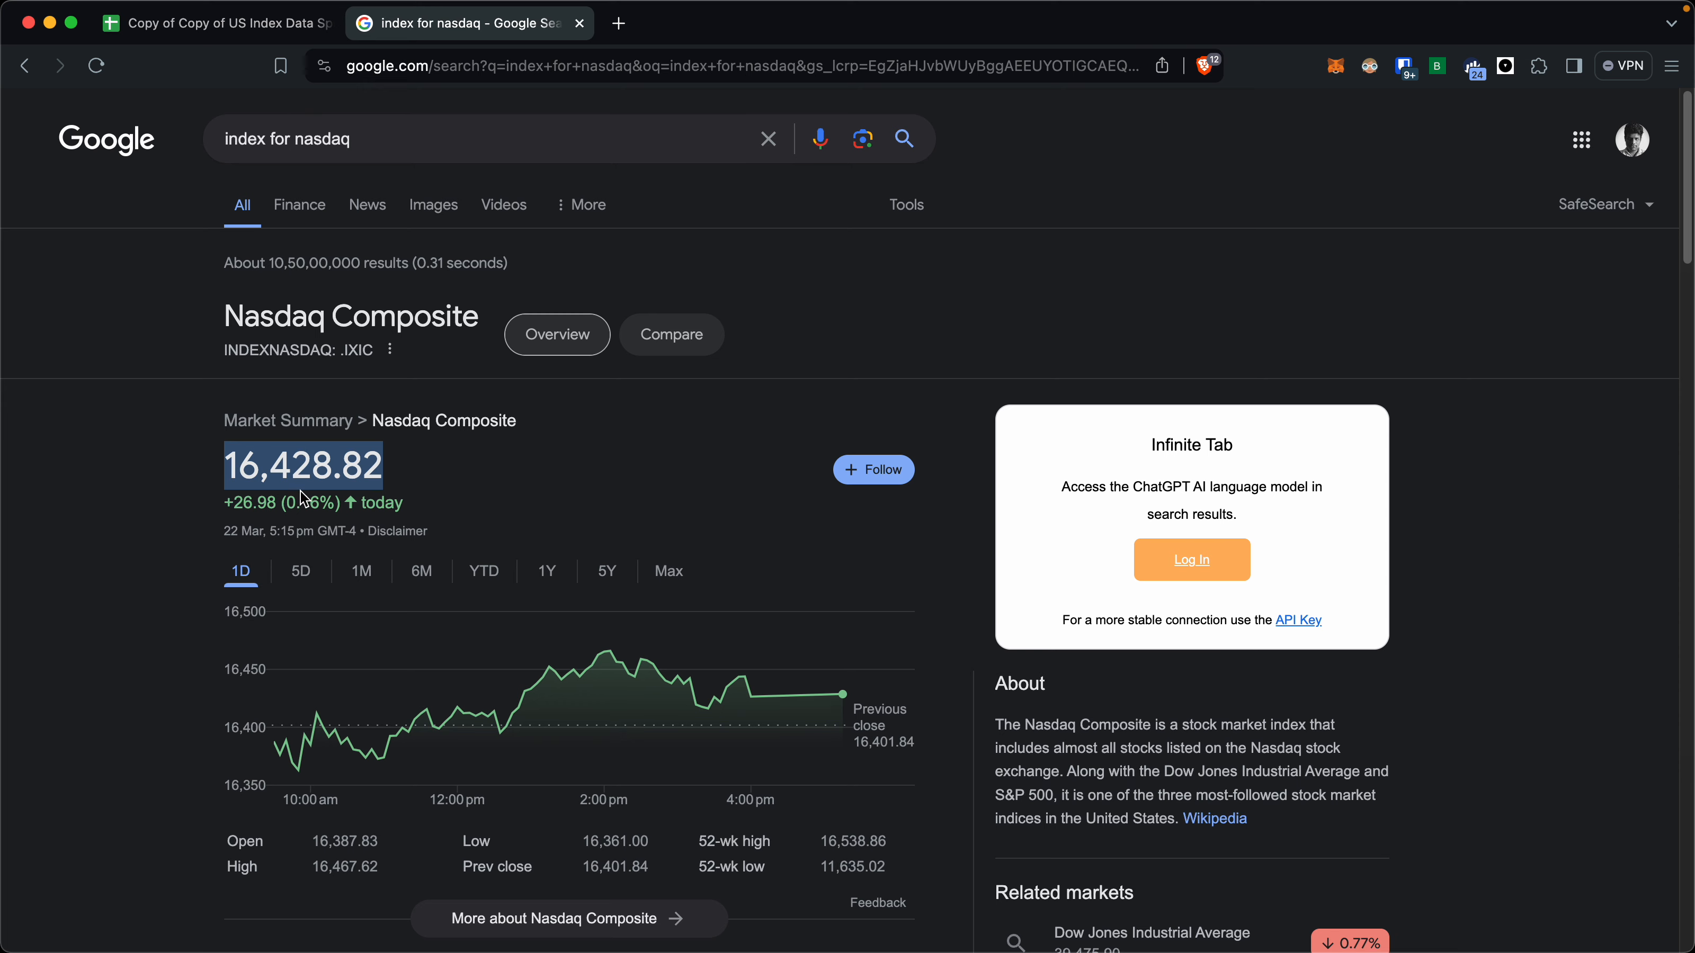
scroll(310, 502, down, 5)
scroll(311, 502, up, 5)
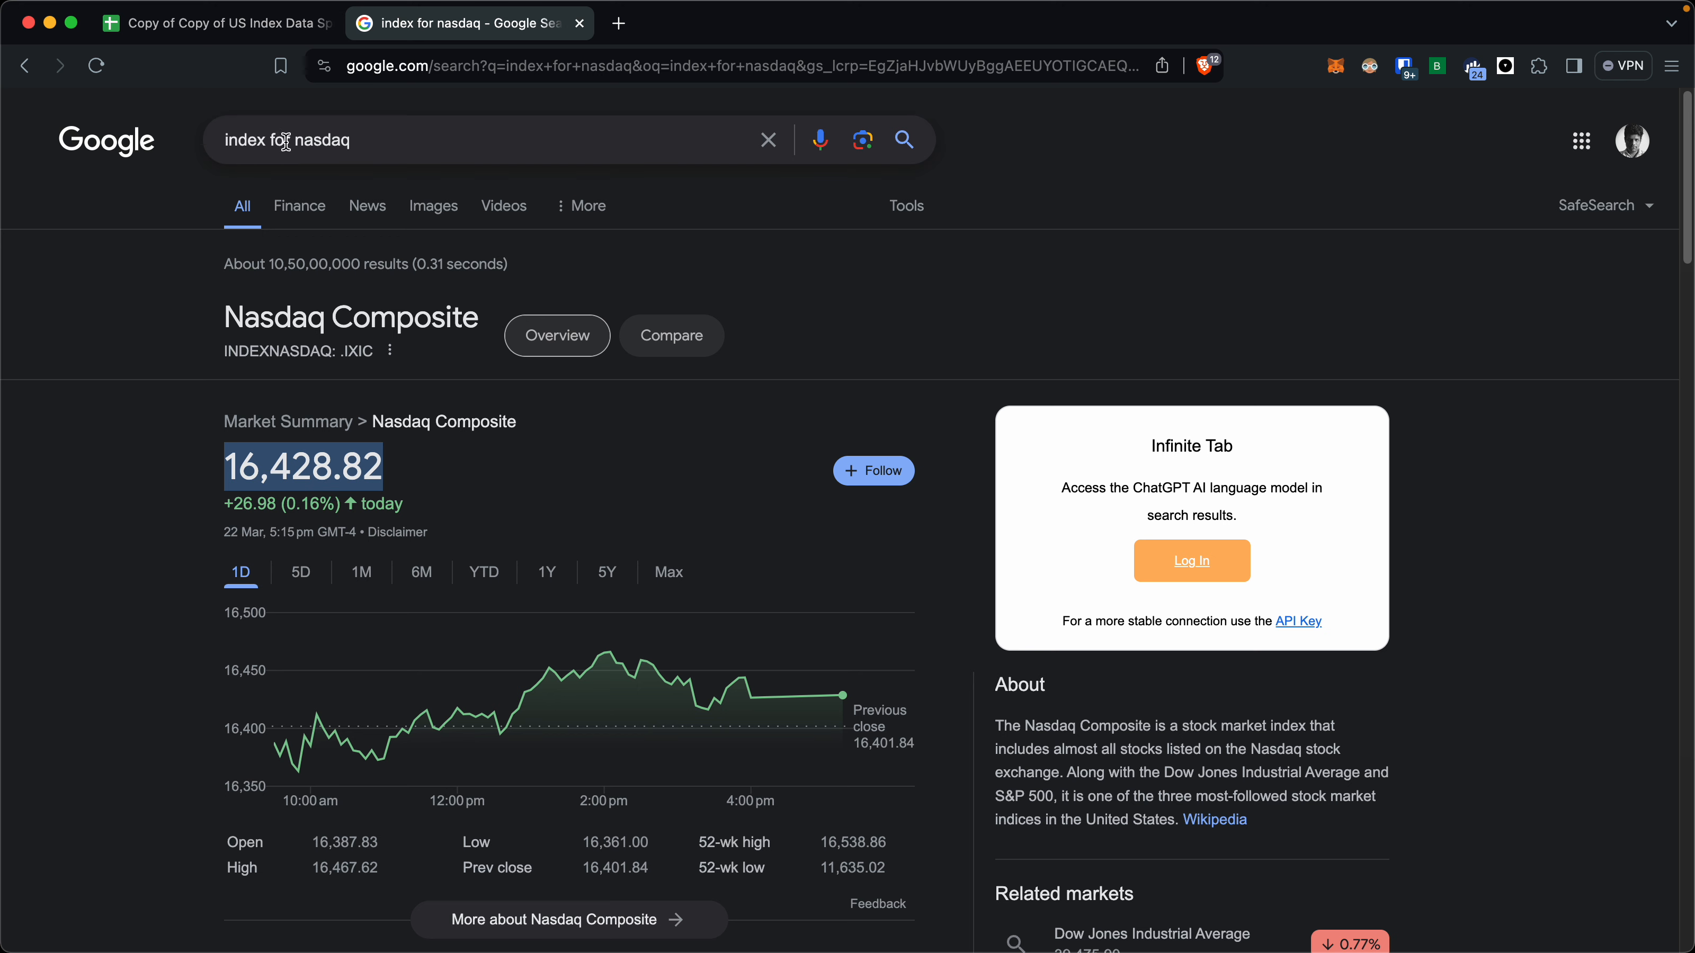
Change the Google search to "index for sp500" to look up the S&P 500 quote.
drag(292, 140, 349, 140)
text(sq)
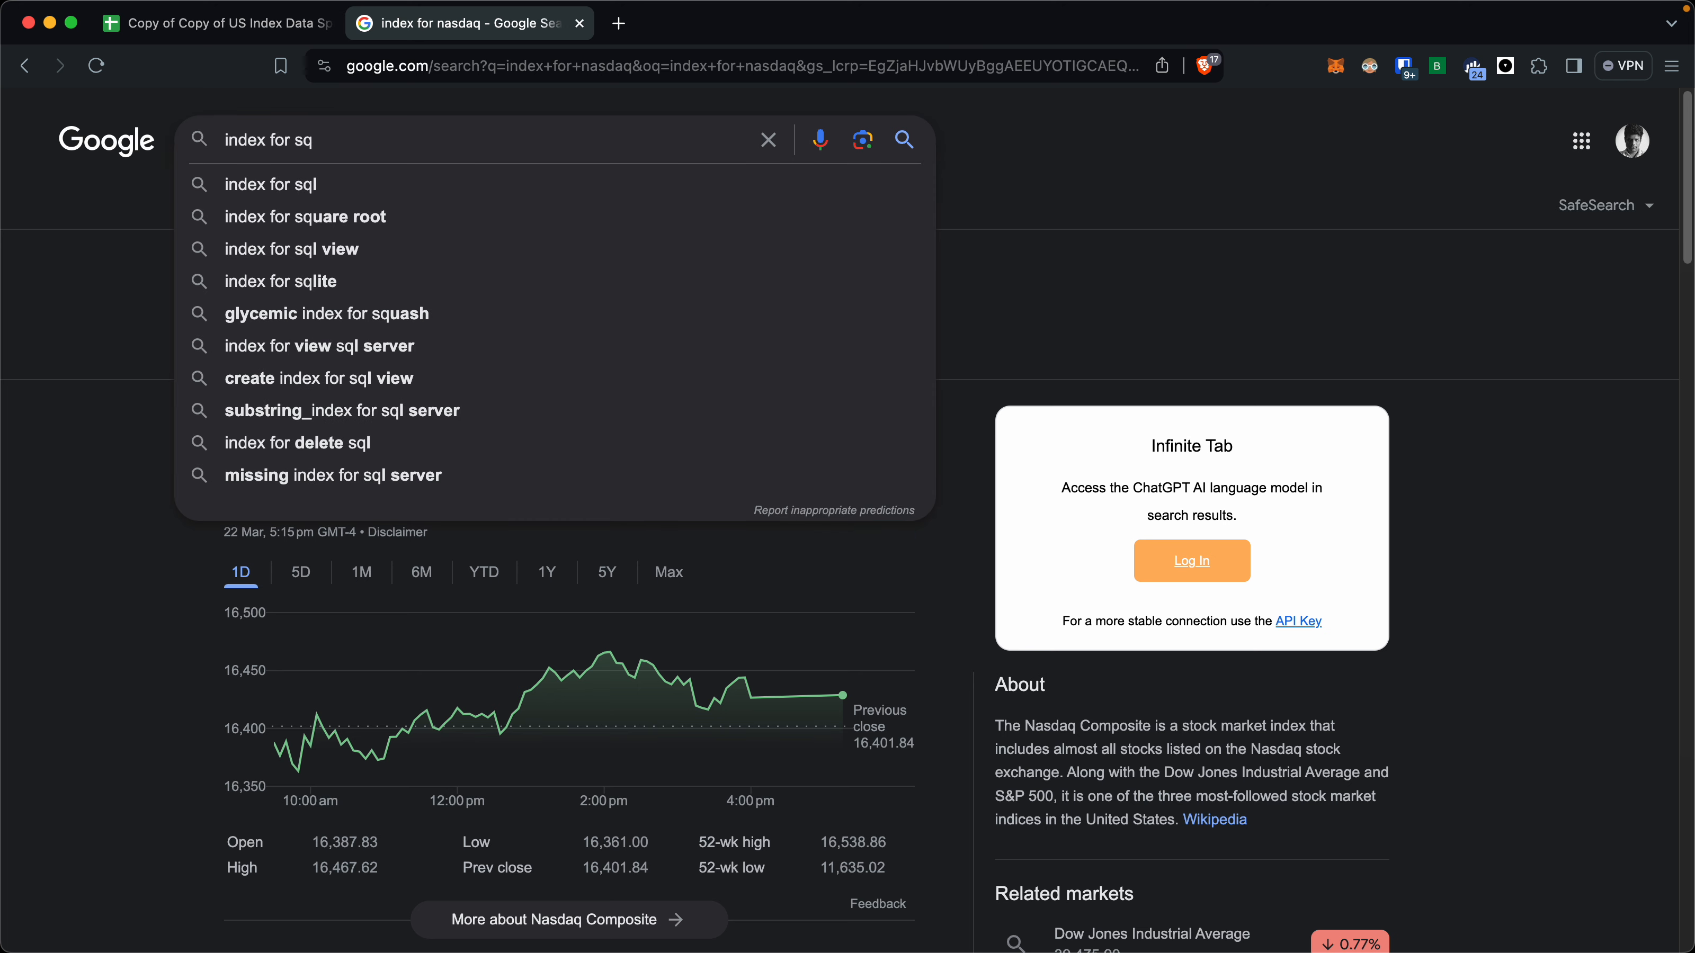
key(BackSpace)
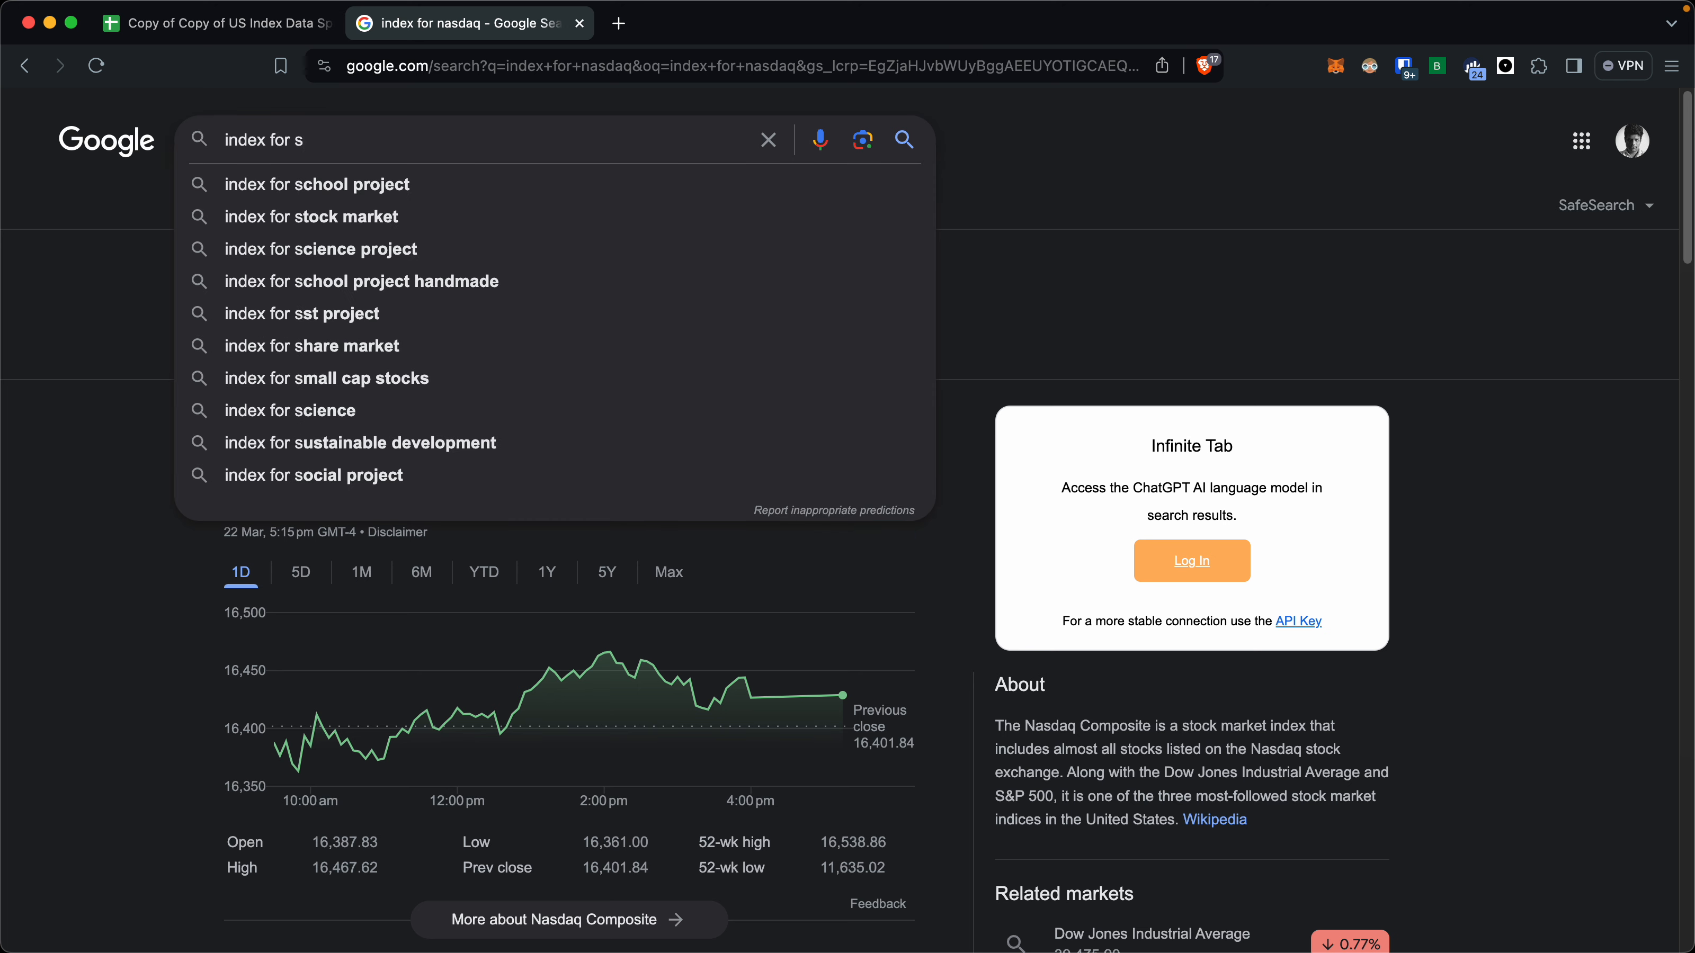
text(p500)
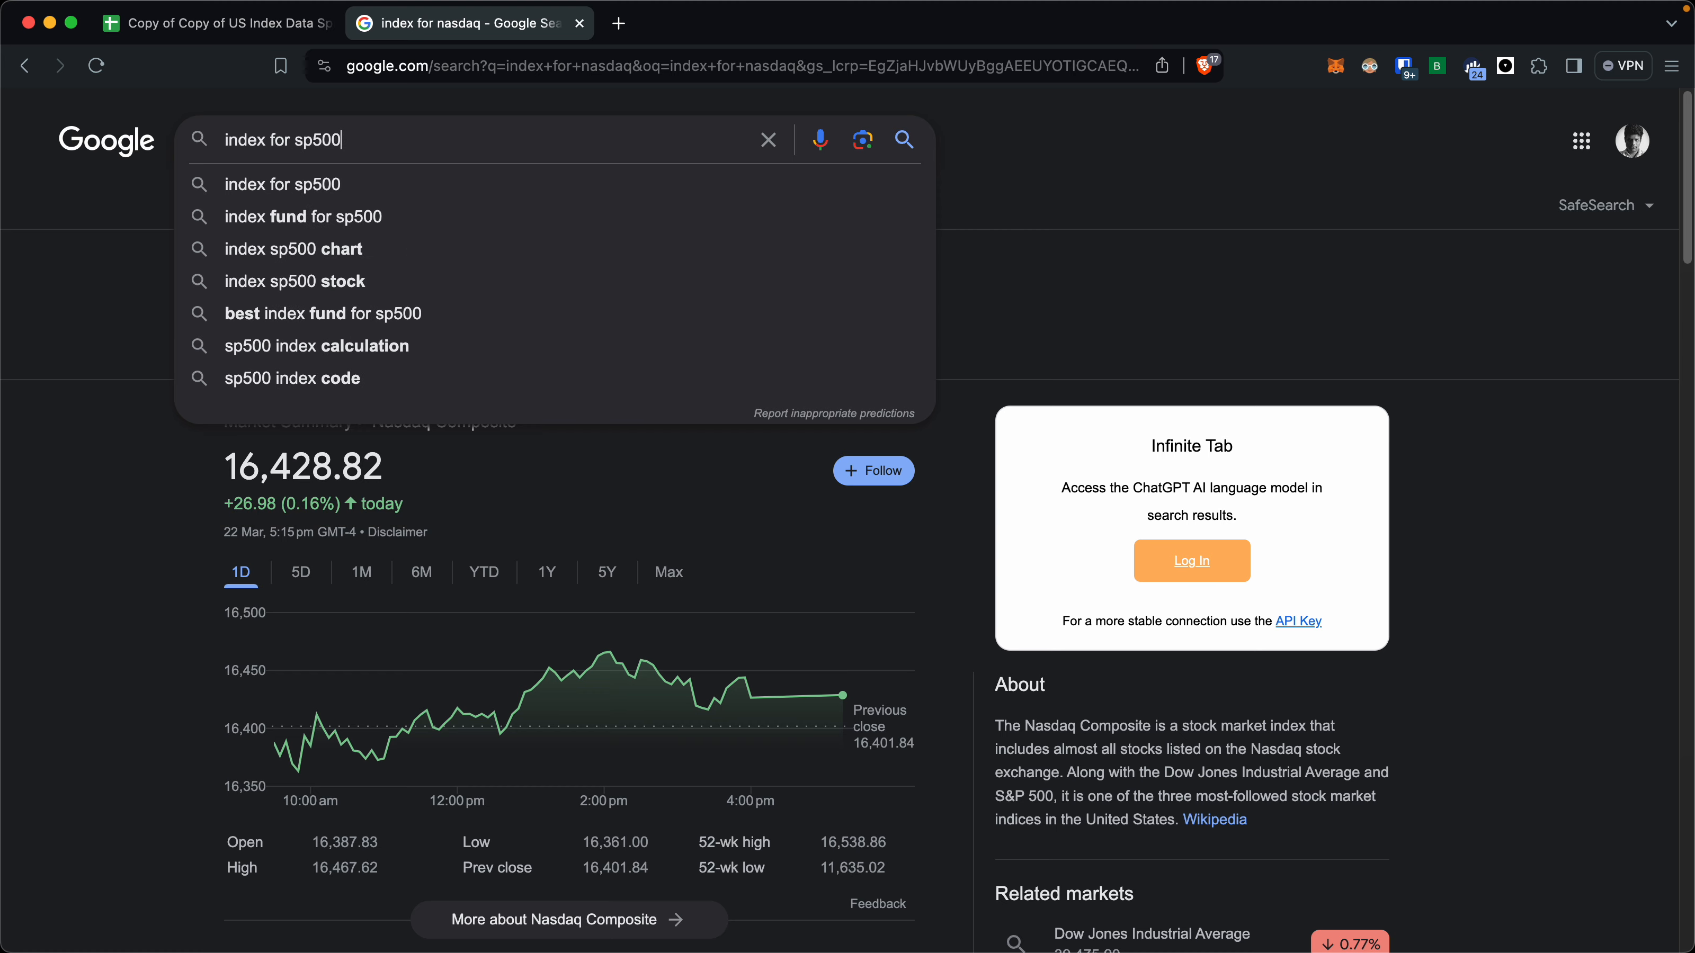
key(Return)
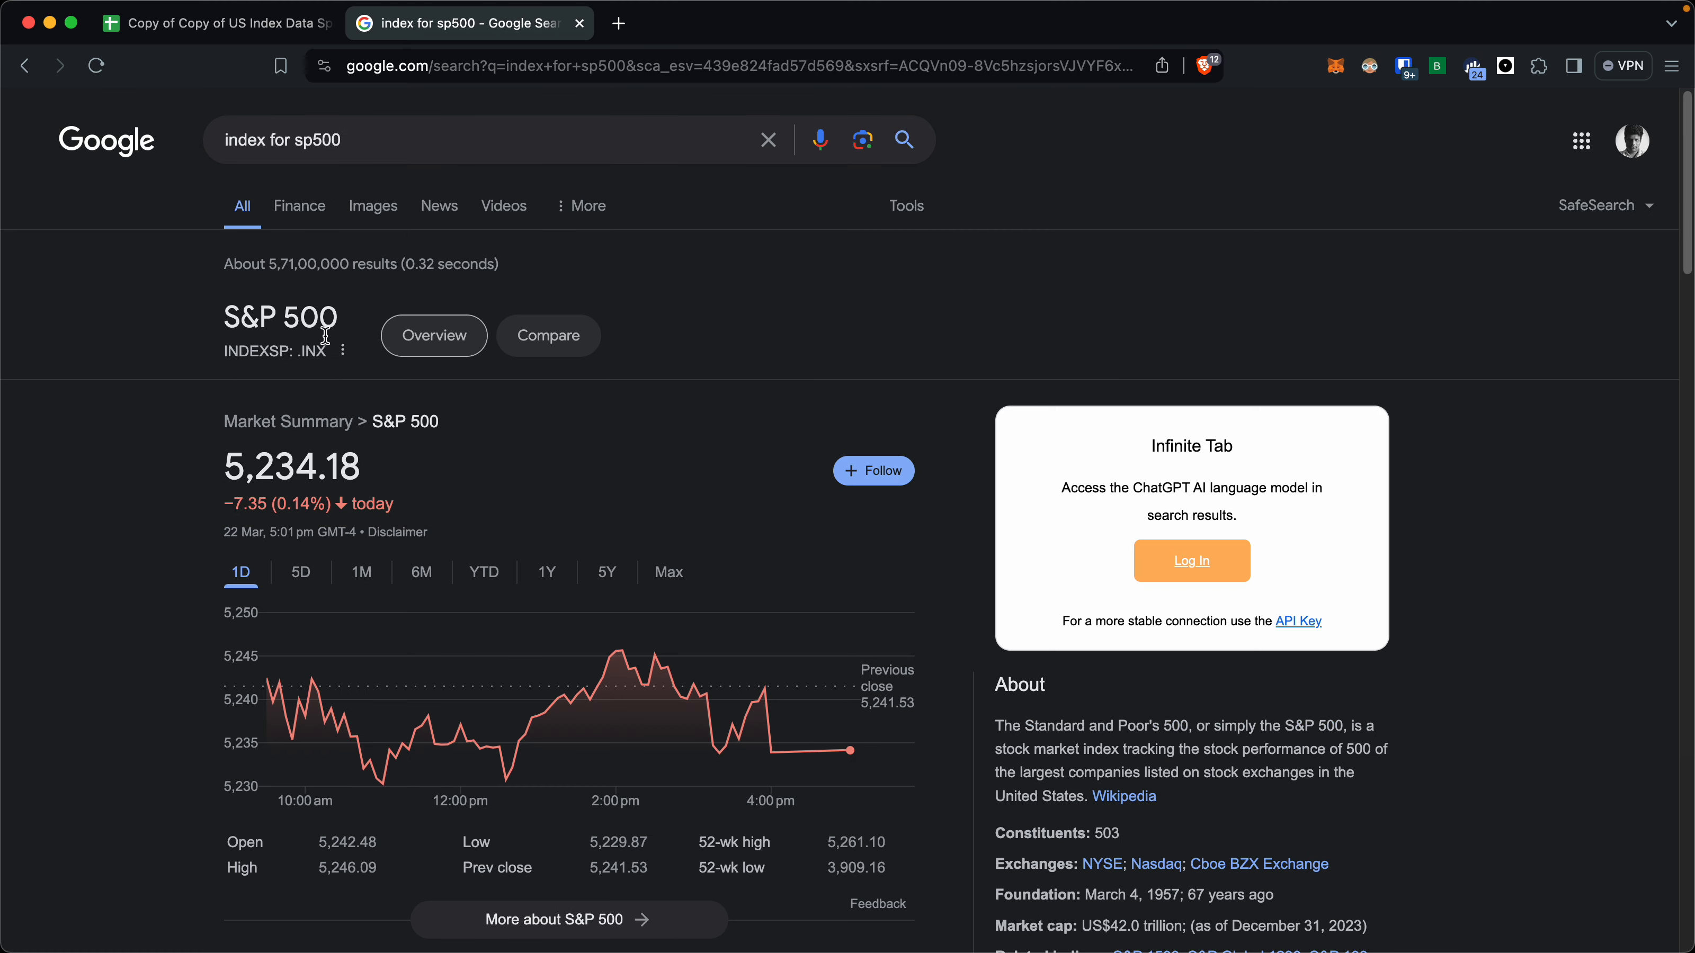
Open MarketWatch's S&P 500 Index Overview from the search results and examine the index price and key data.
scroll(409, 323, down, 5)
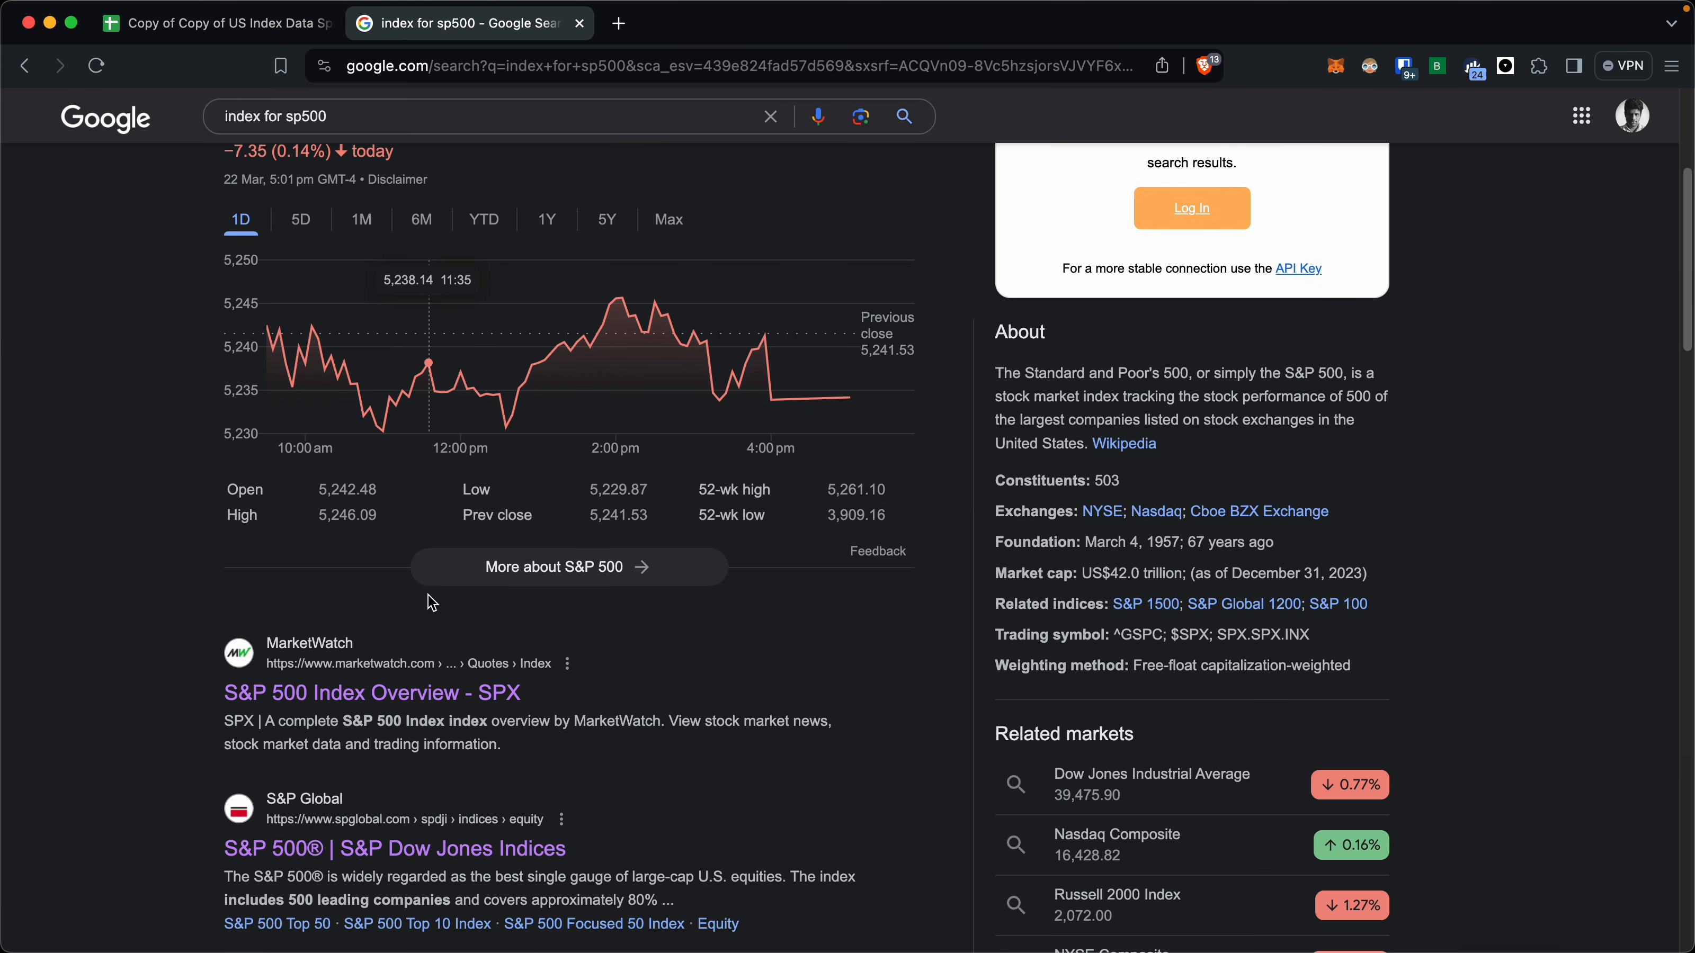
click(439, 687)
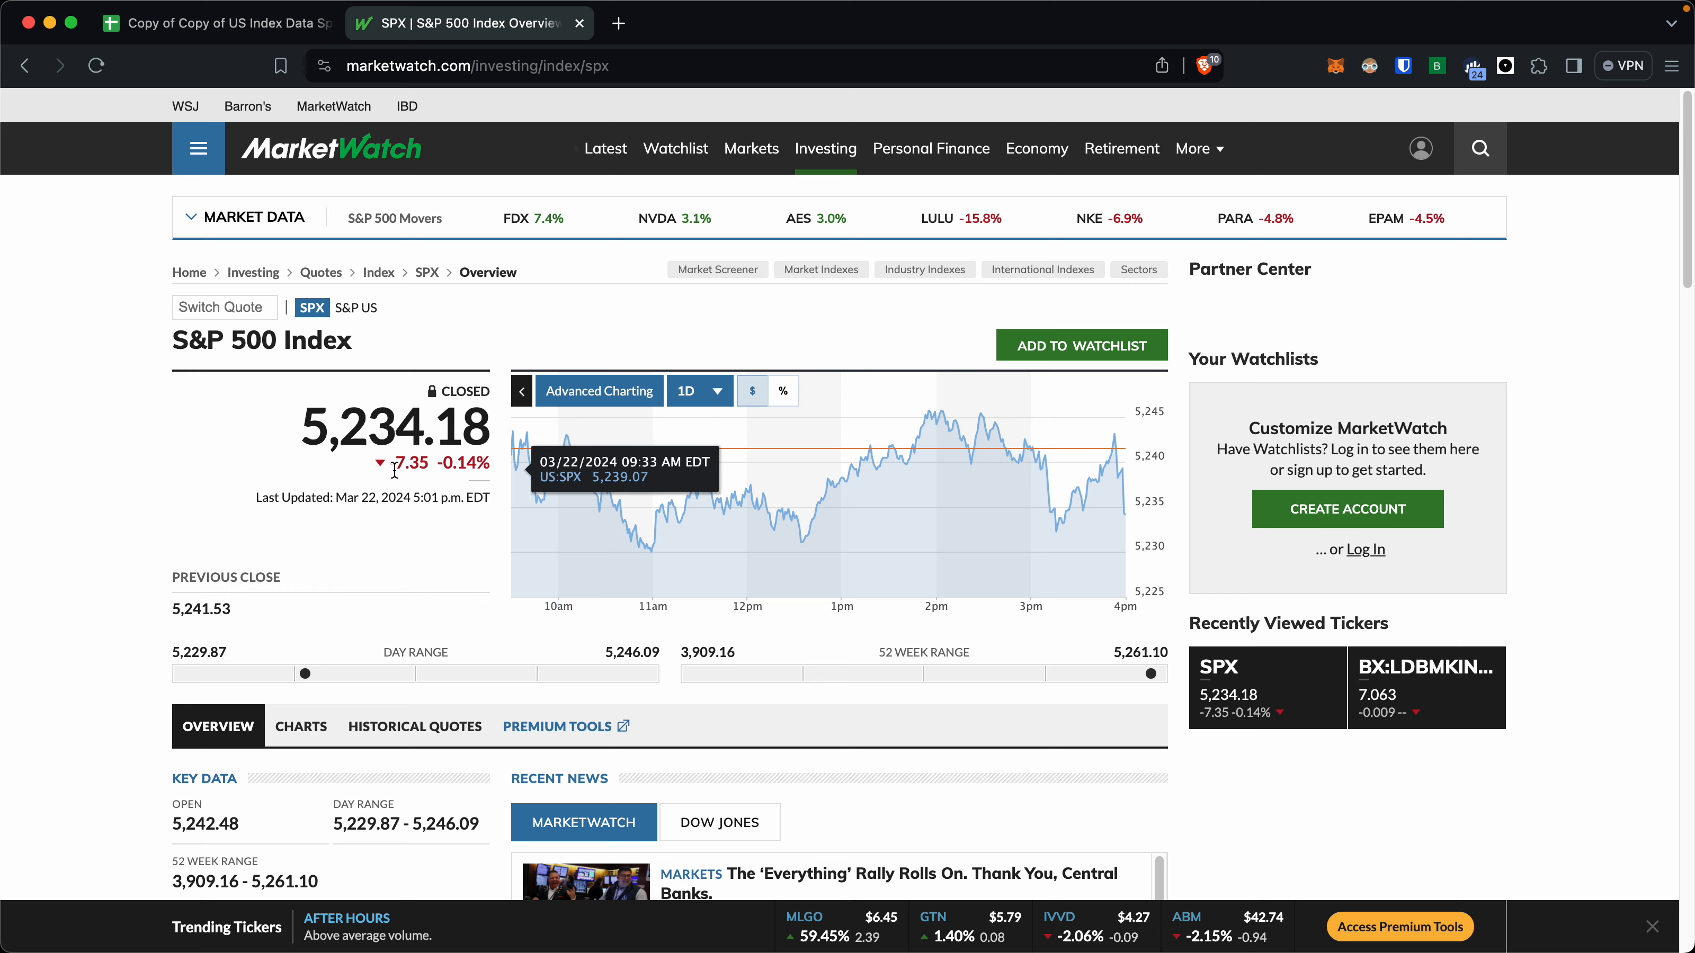
drag(285, 433, 469, 432)
scroll(244, 449, down, 3)
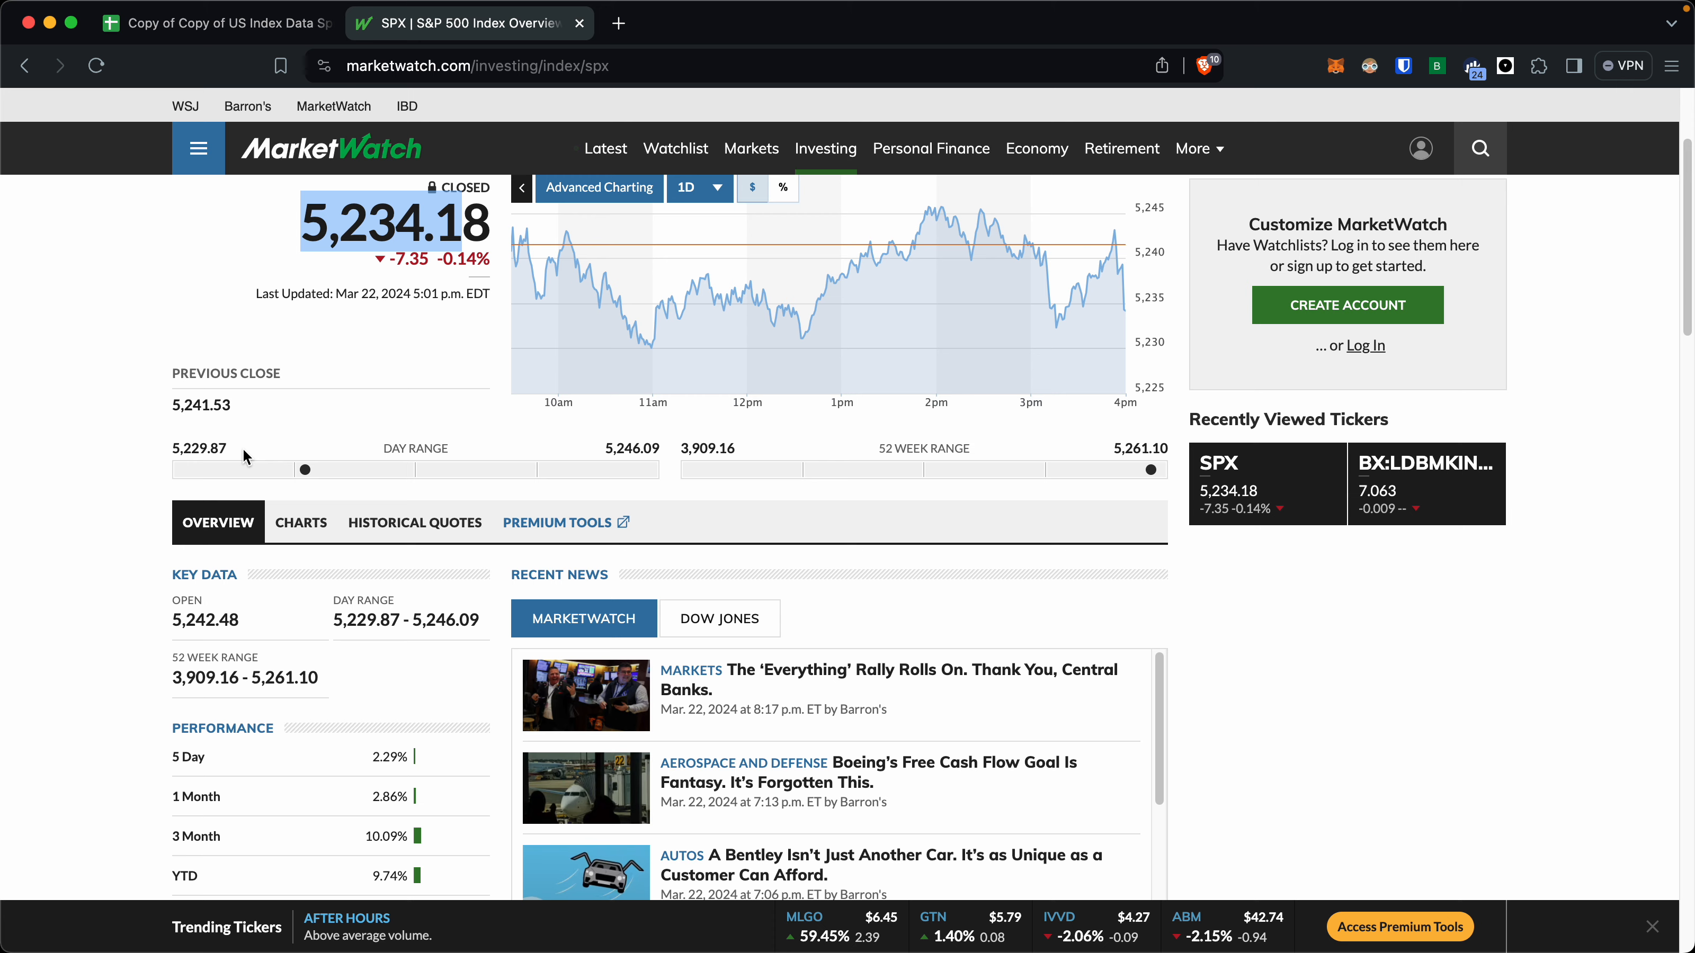
scroll(327, 464, up, 3)
Check the S&P 500 heading in the spreadsheet dashboard, and return from the MarketWatch page to the Google results for sp500.
click(313, 28)
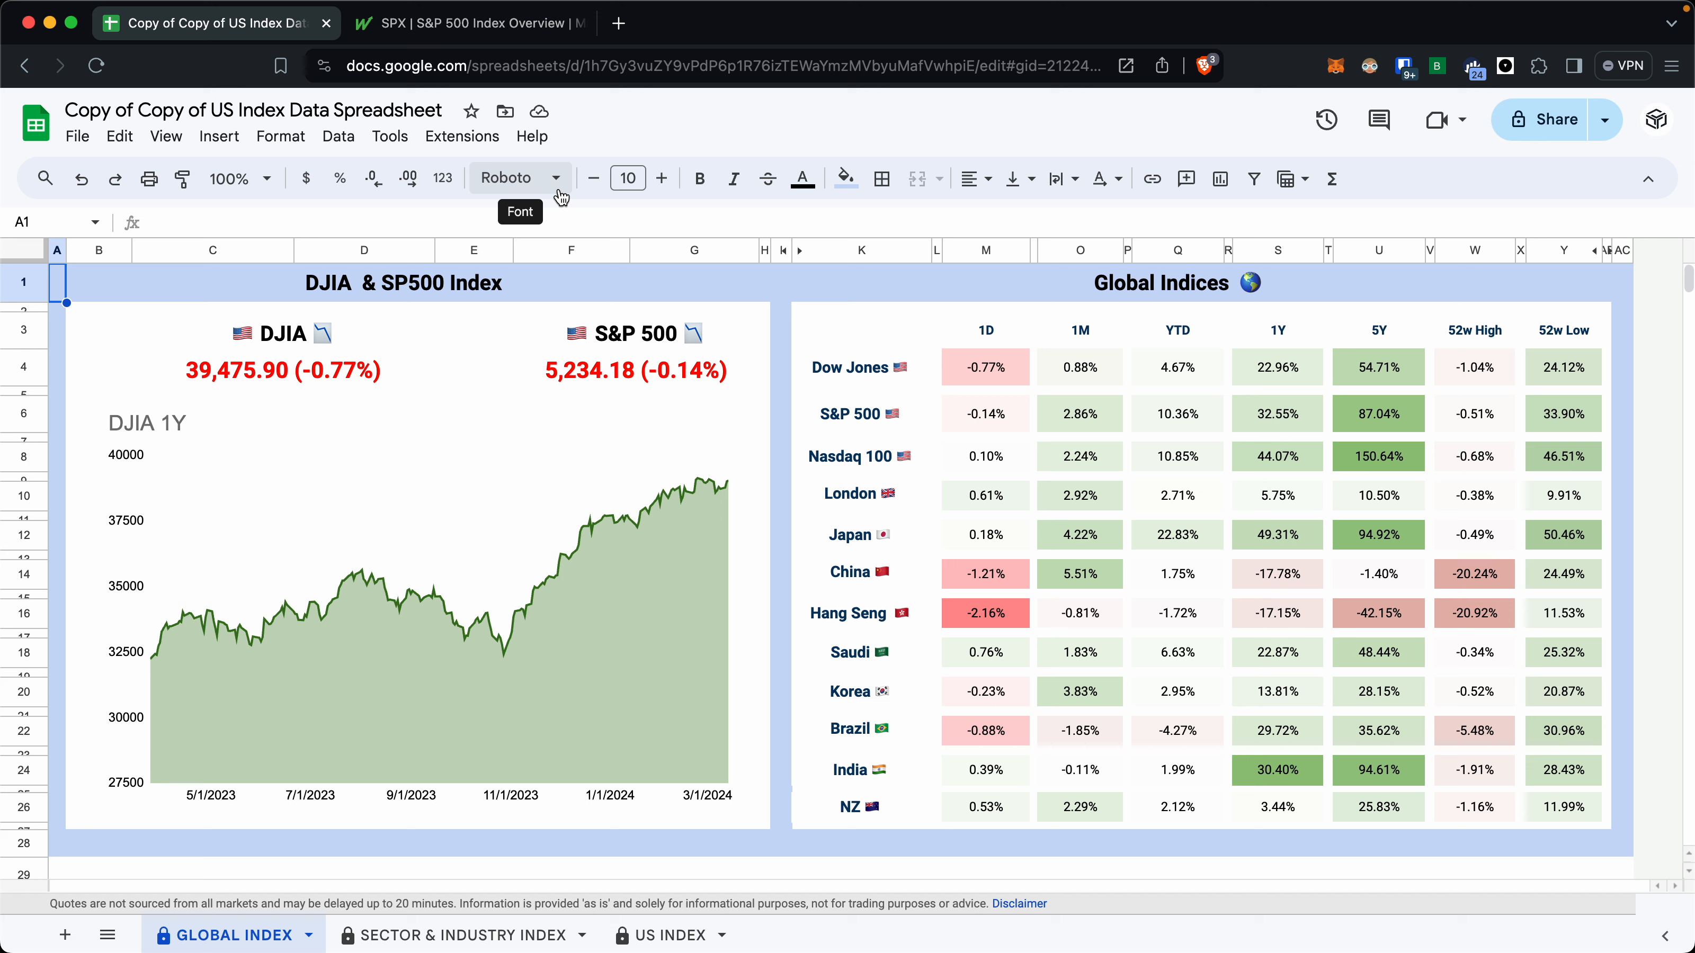
click(657, 340)
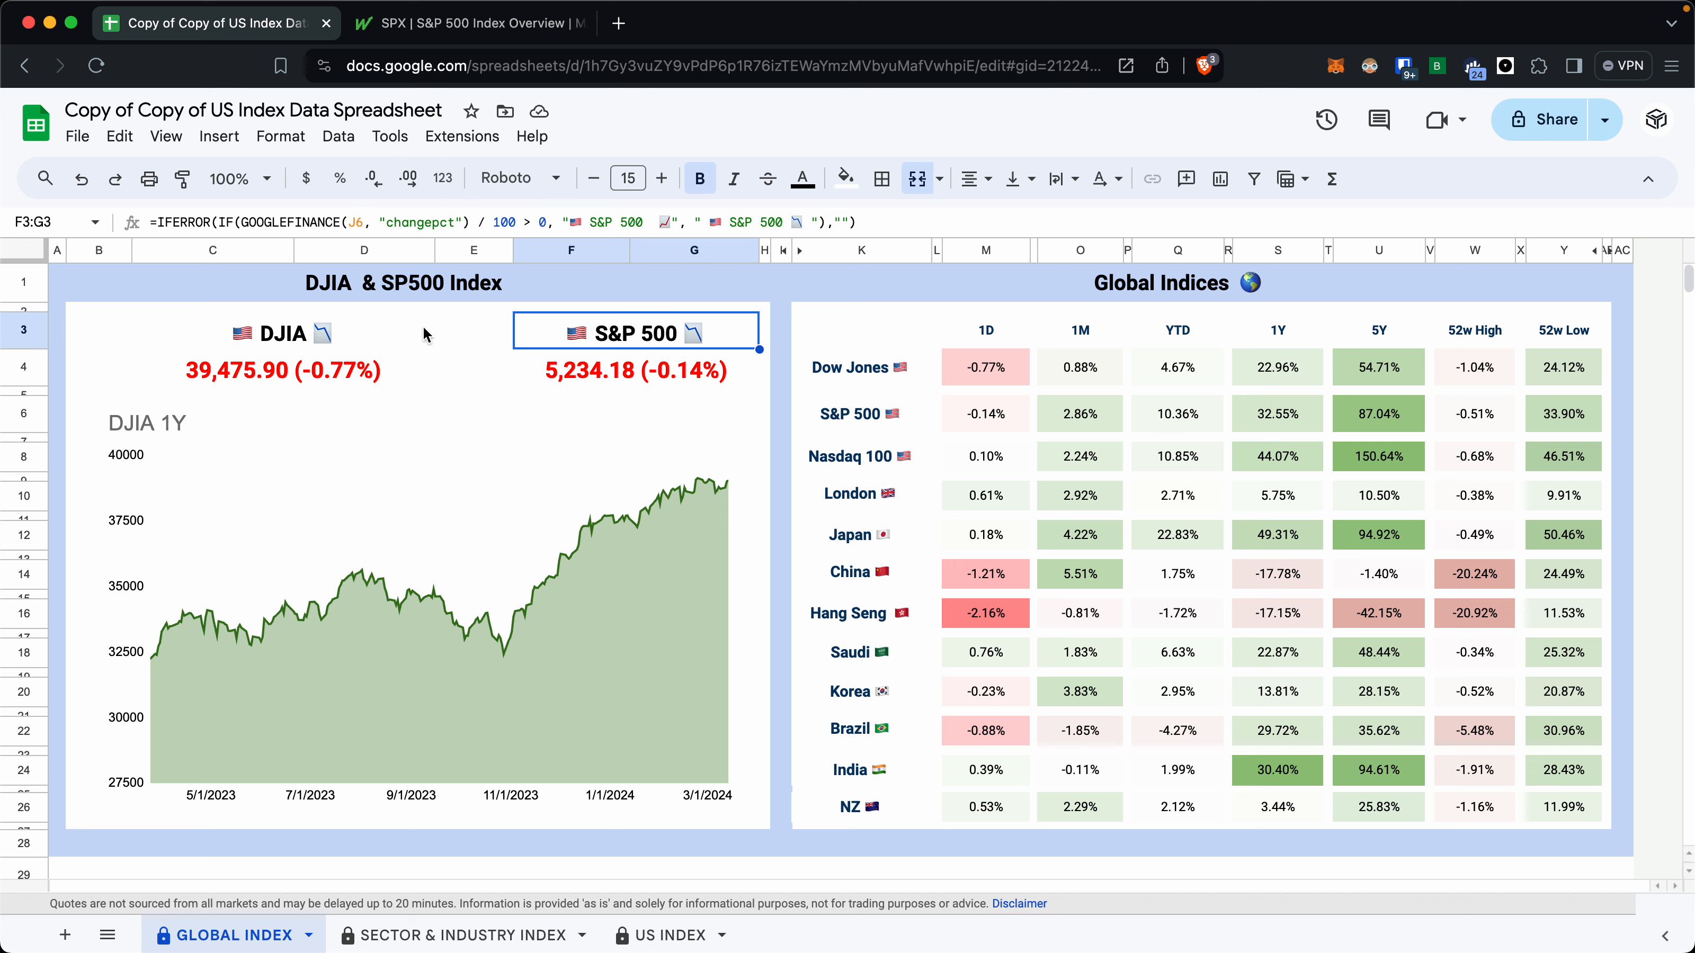
click(427, 23)
click(420, 65)
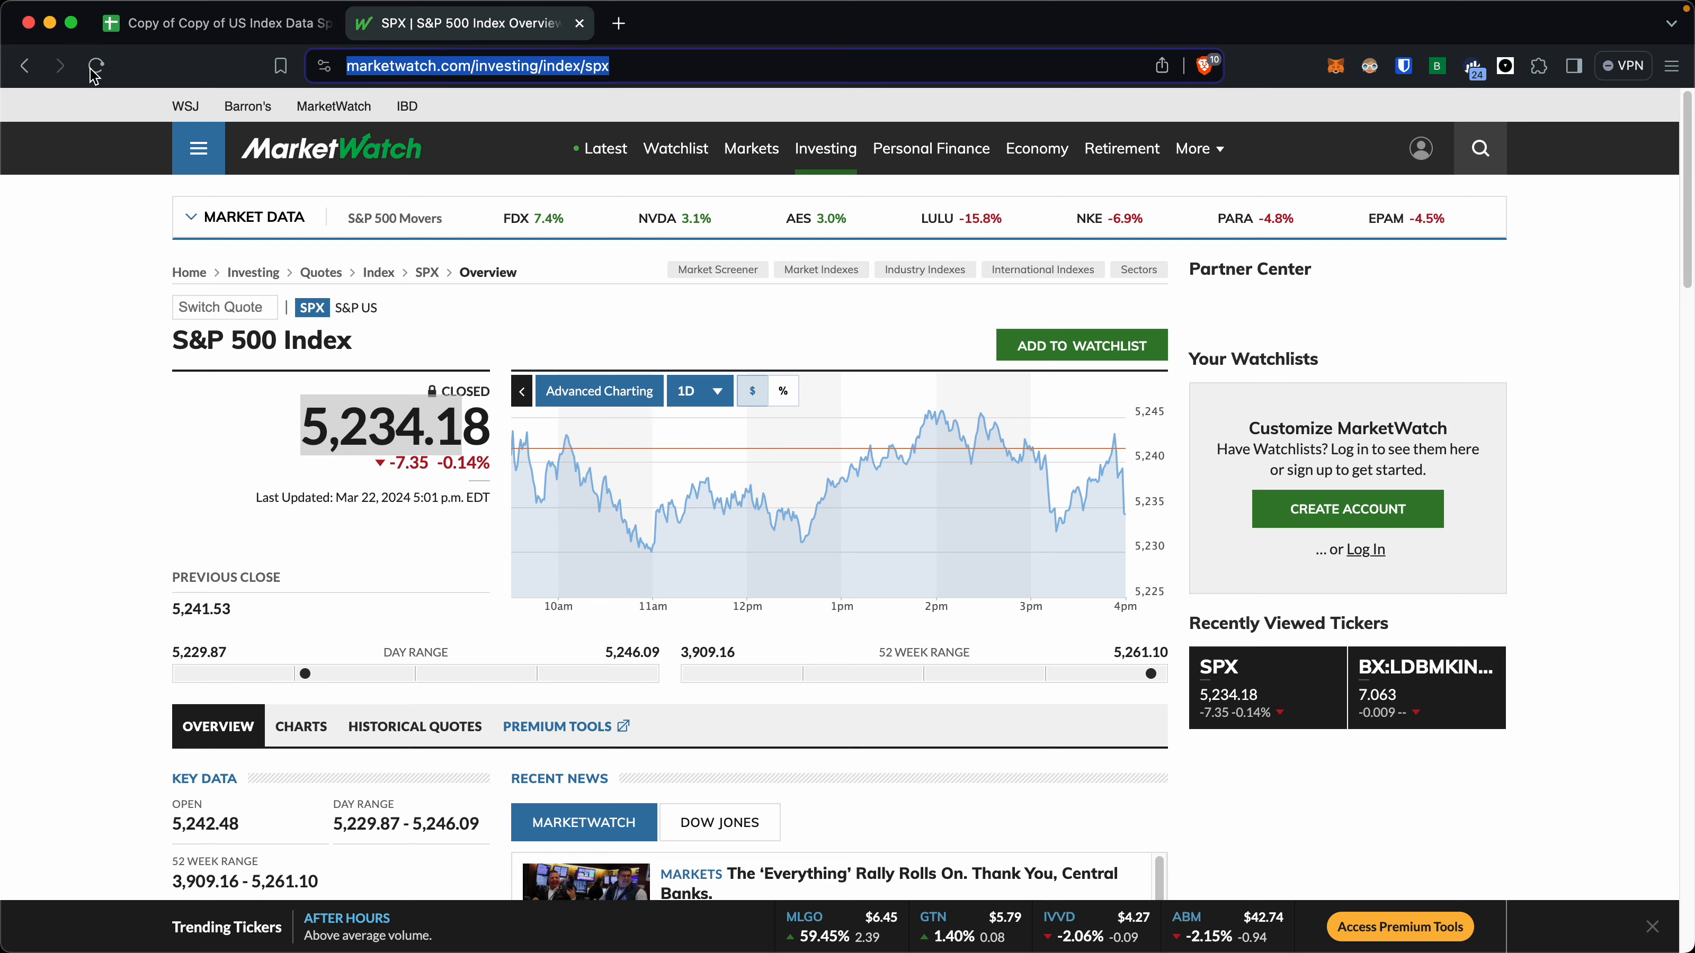
click(40, 67)
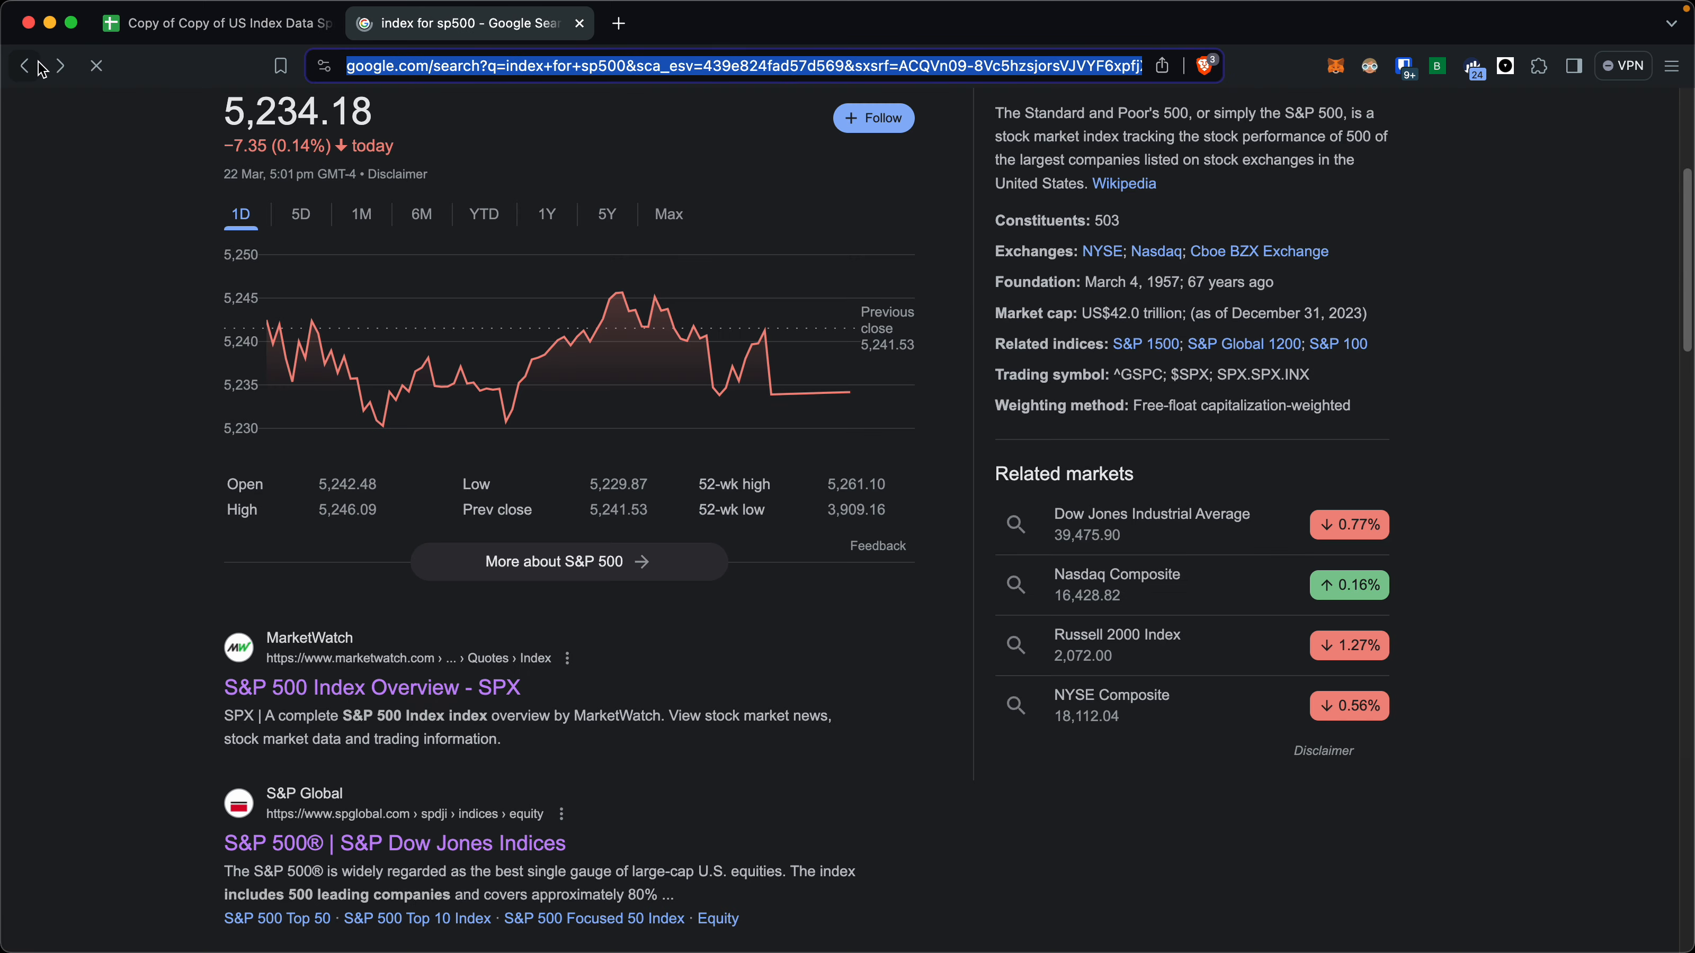
scroll(330, 394, up, 5)
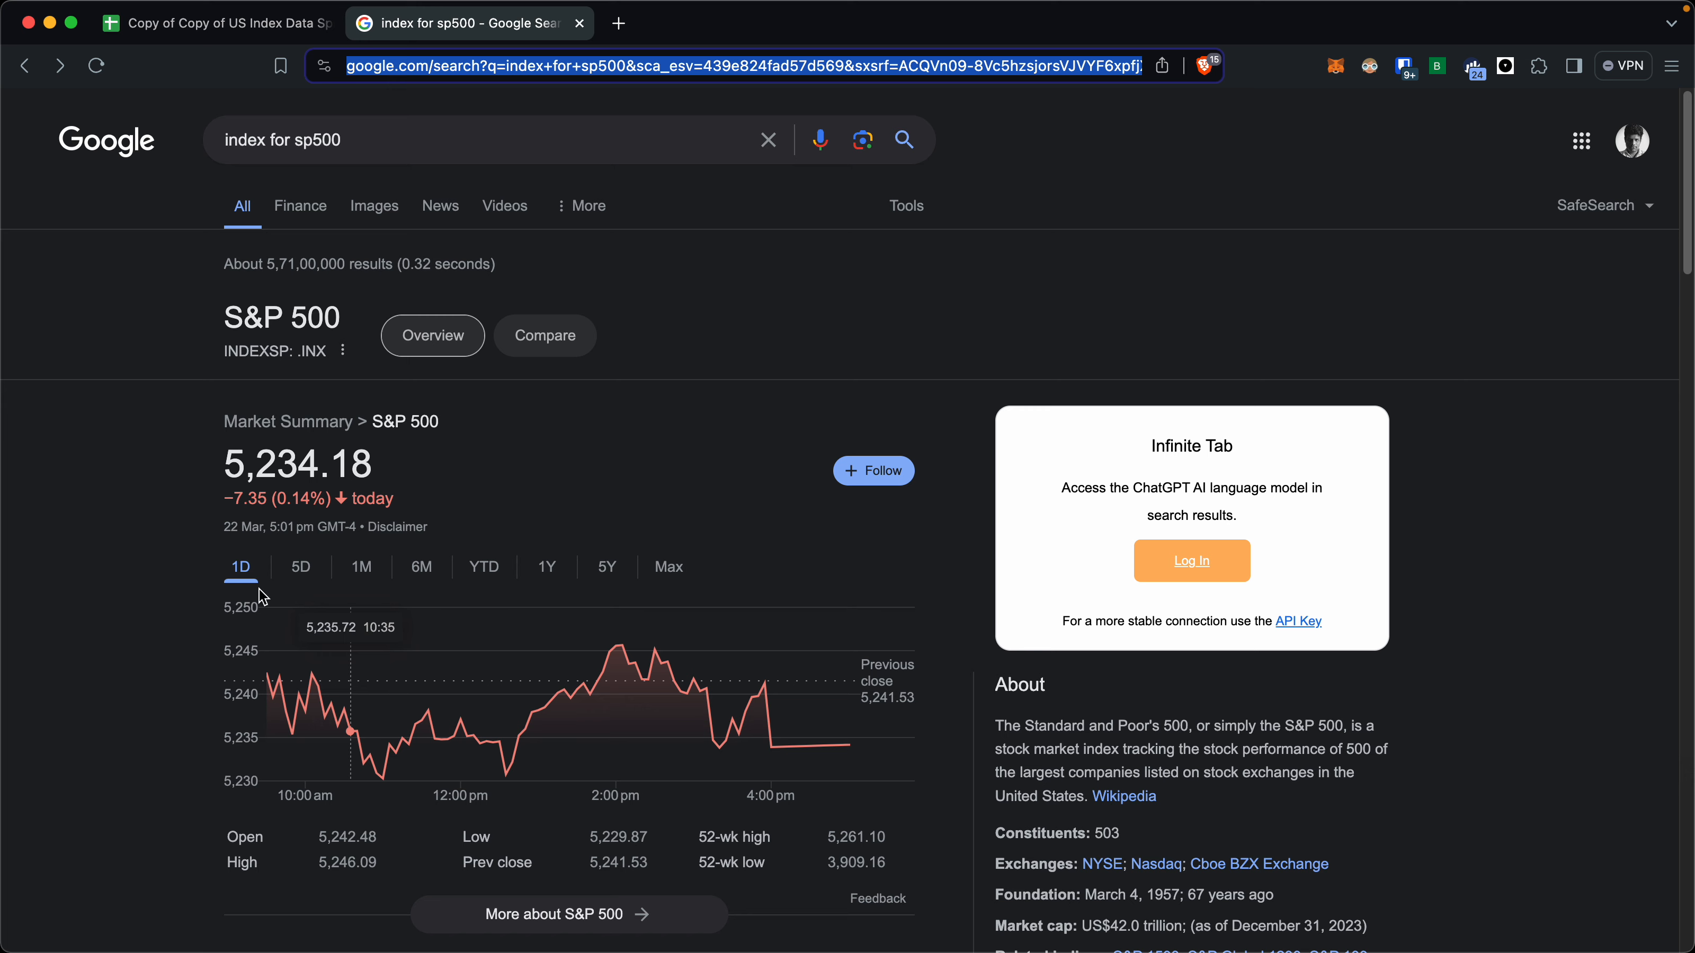
In the spreadsheet, inspect the DJIA price cell, the DJIA 1Y chart and the Dow Jones entry of the Global Indices table.
click(279, 30)
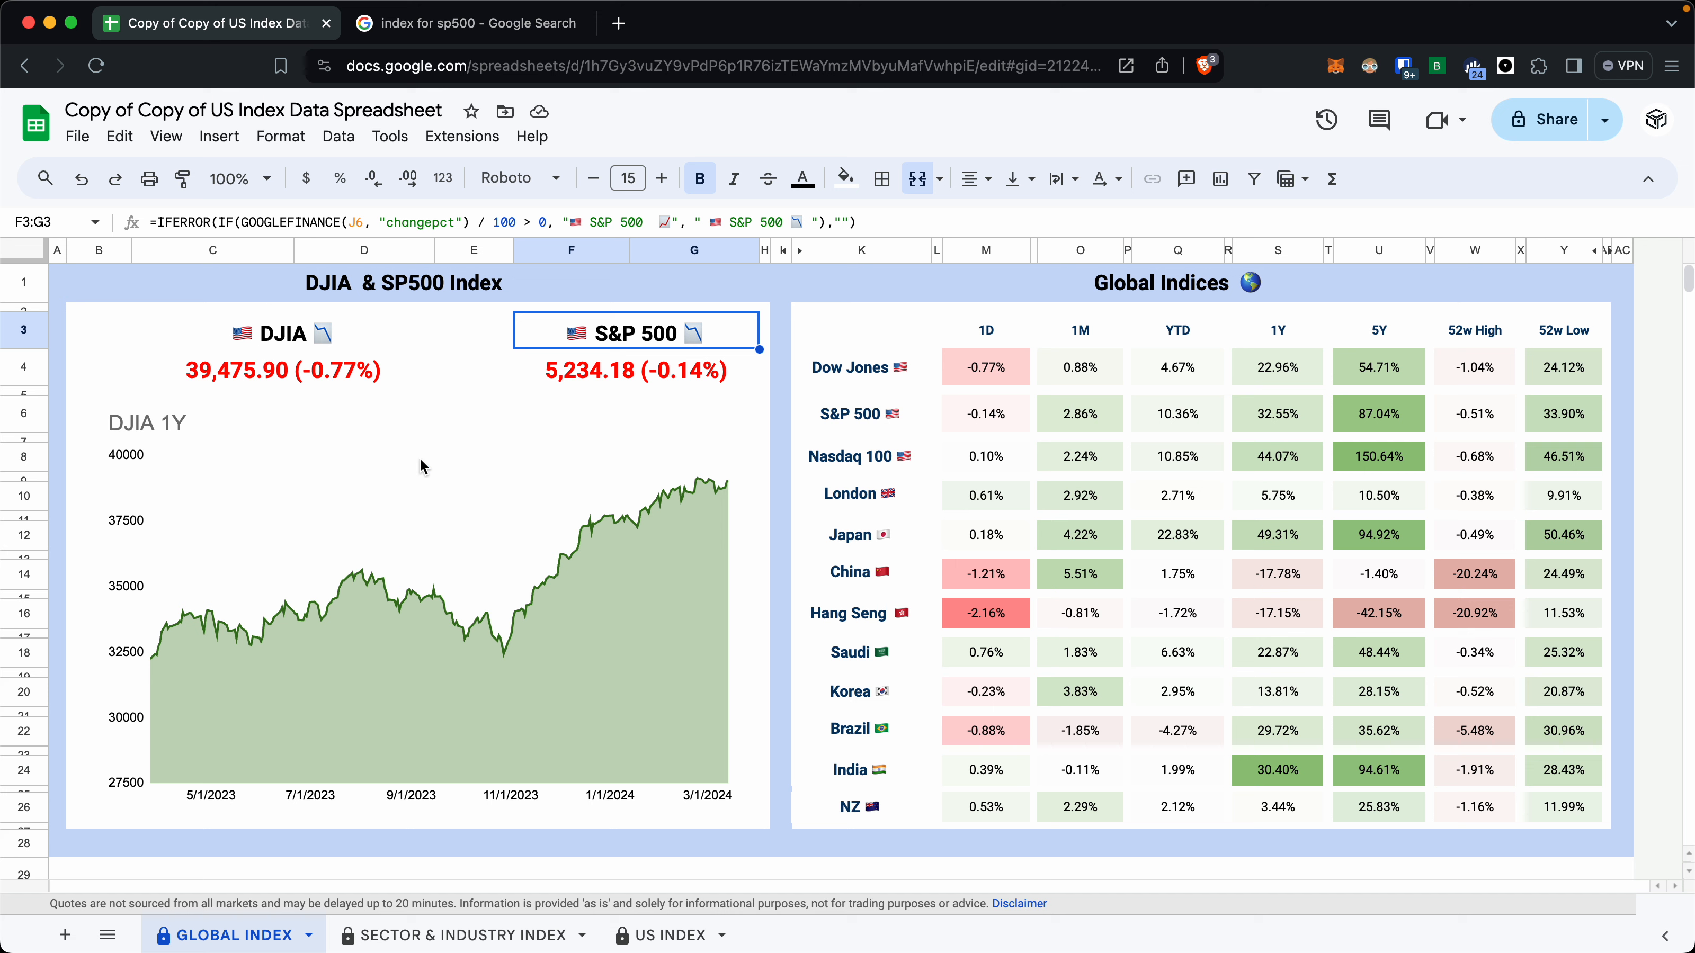
click(326, 369)
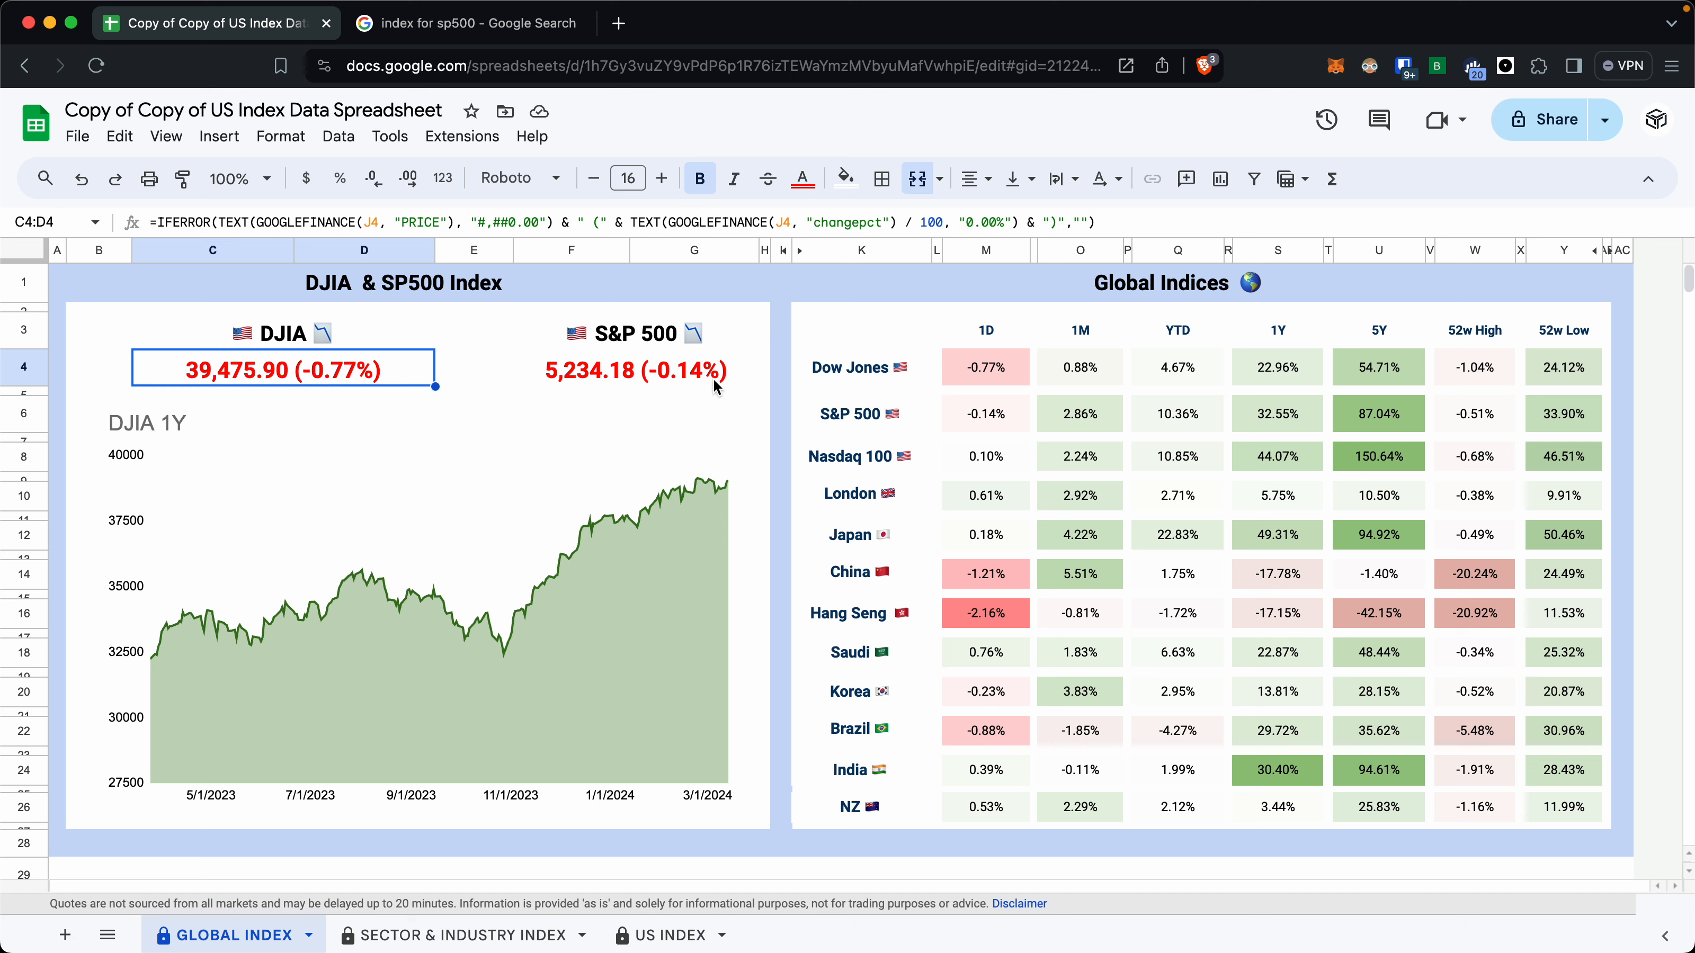
click(230, 504)
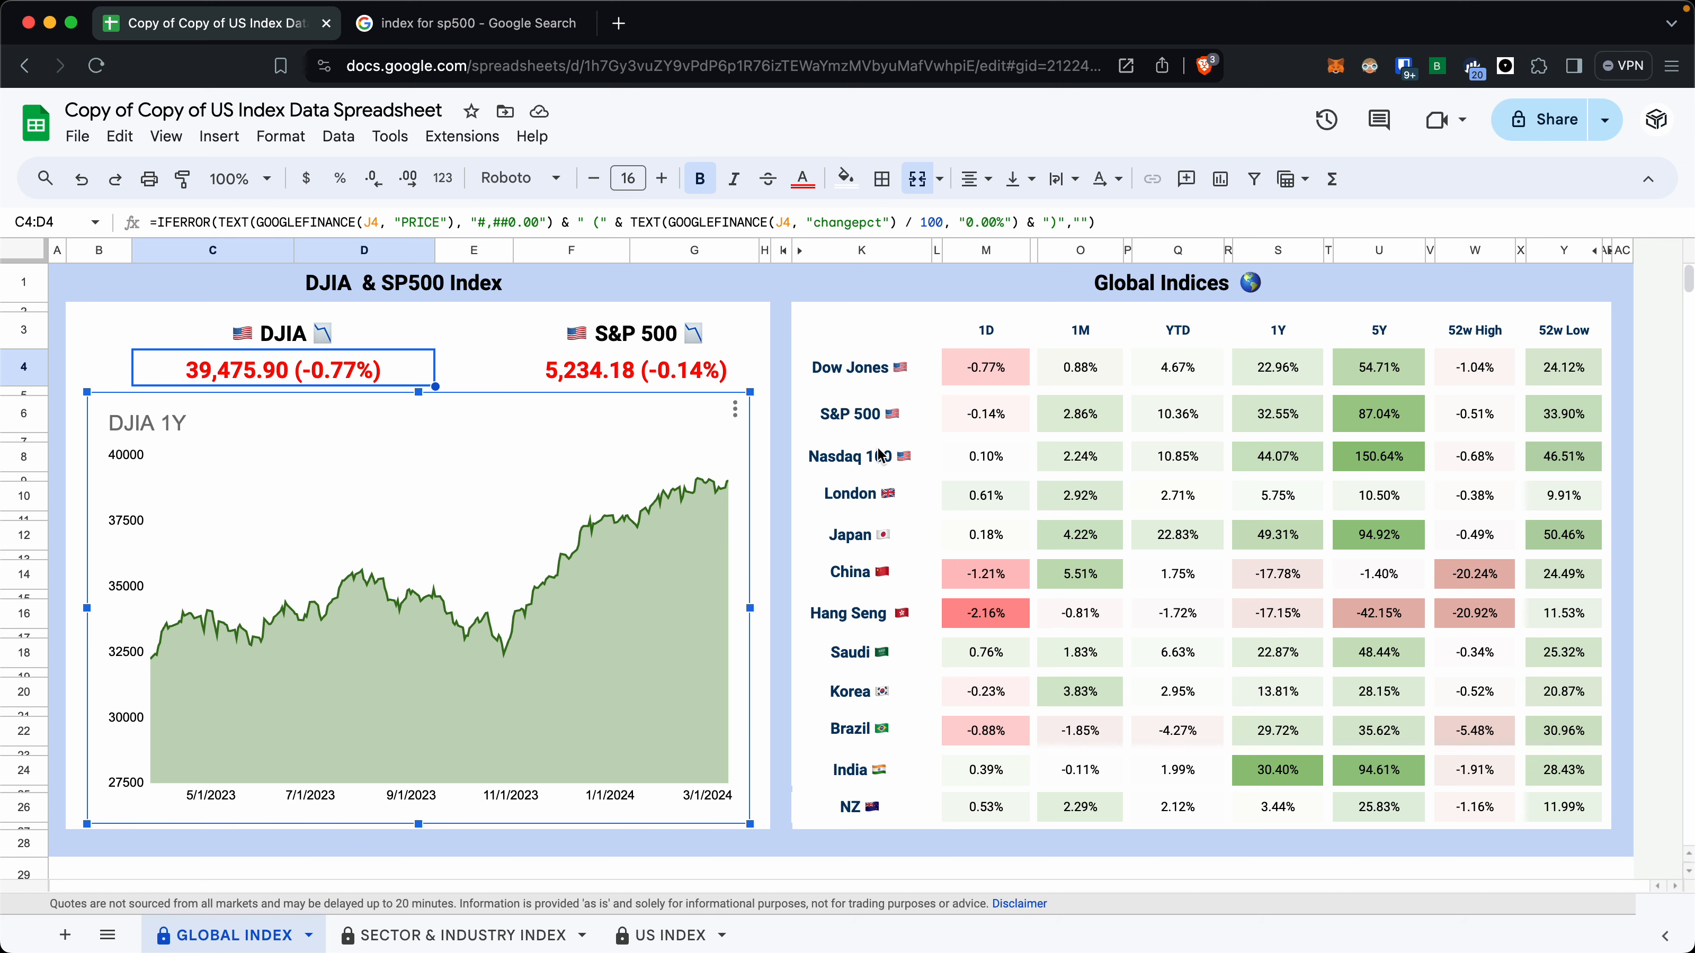
click(1155, 287)
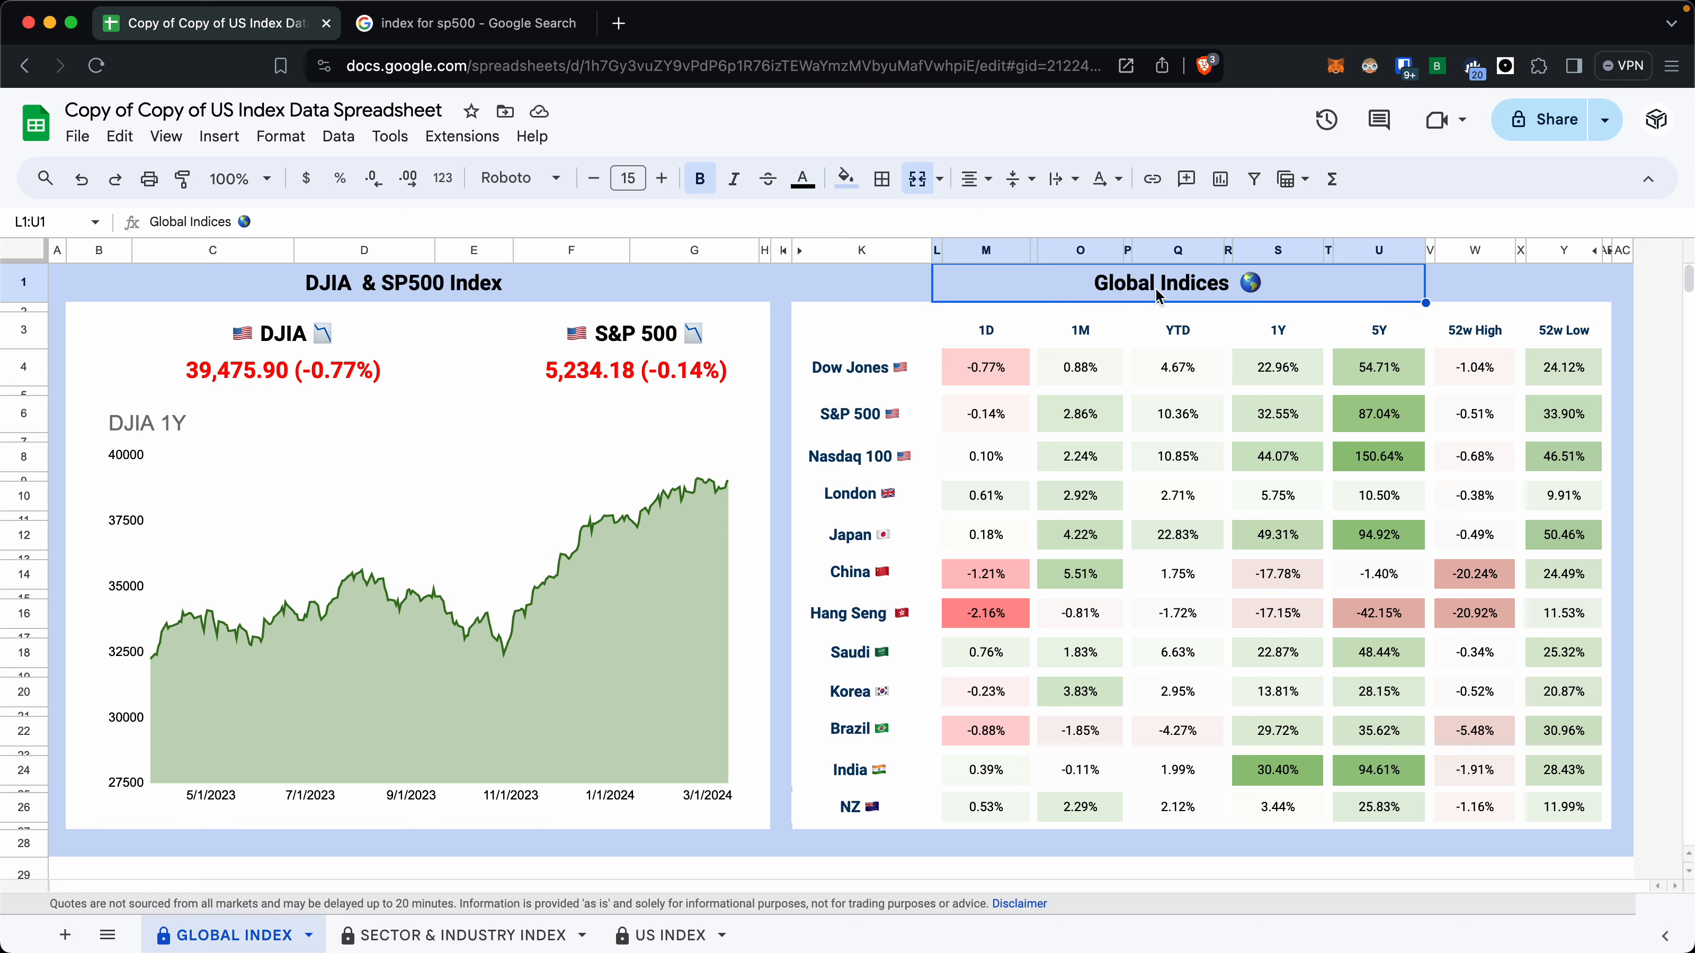
click(829, 371)
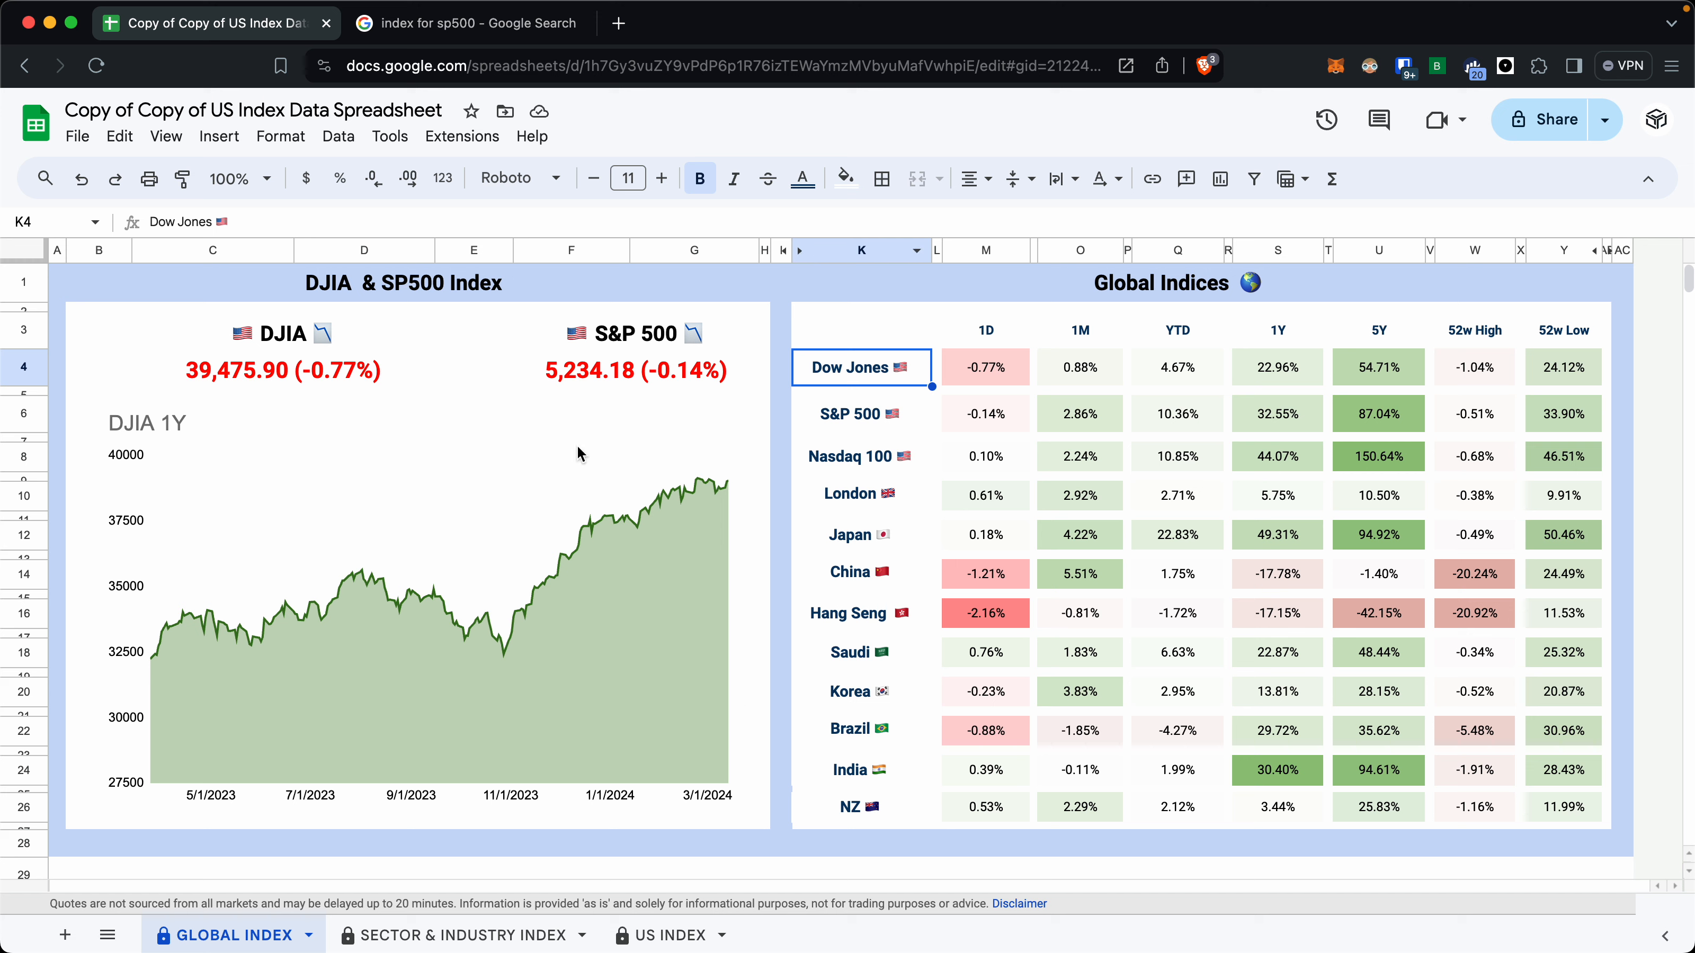
Compare the S&P 500's one-day change in the Global Indices table with the percentage in the Google results.
click(430, 27)
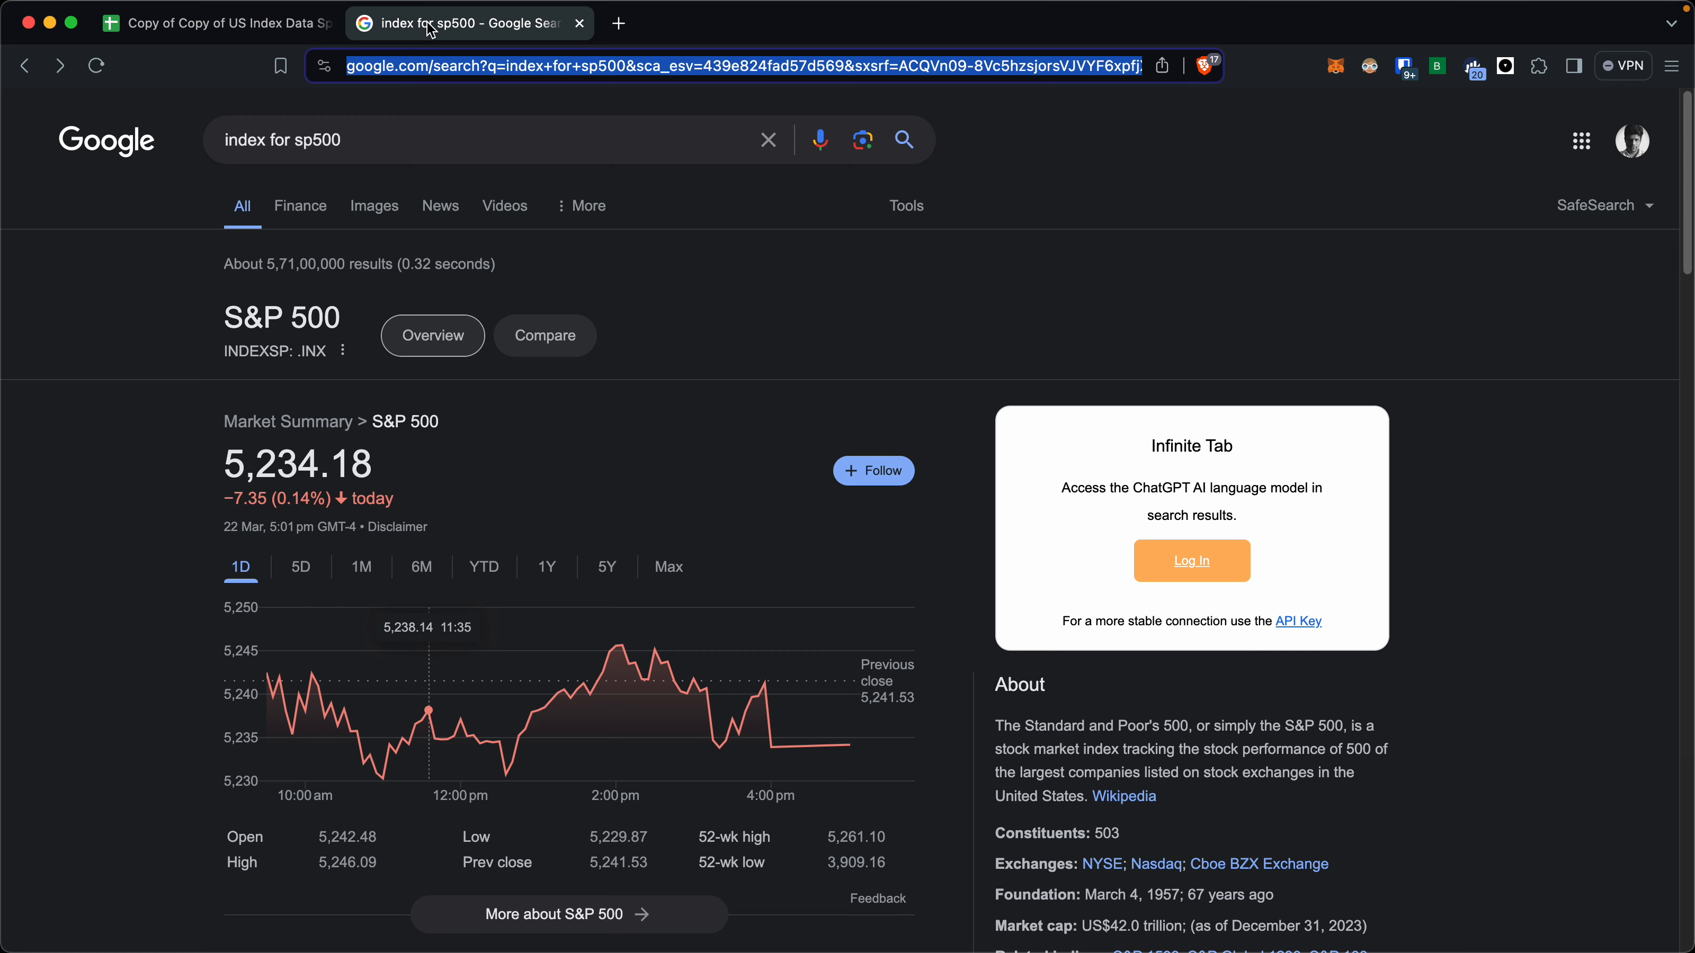
scroll(284, 433, down, 1)
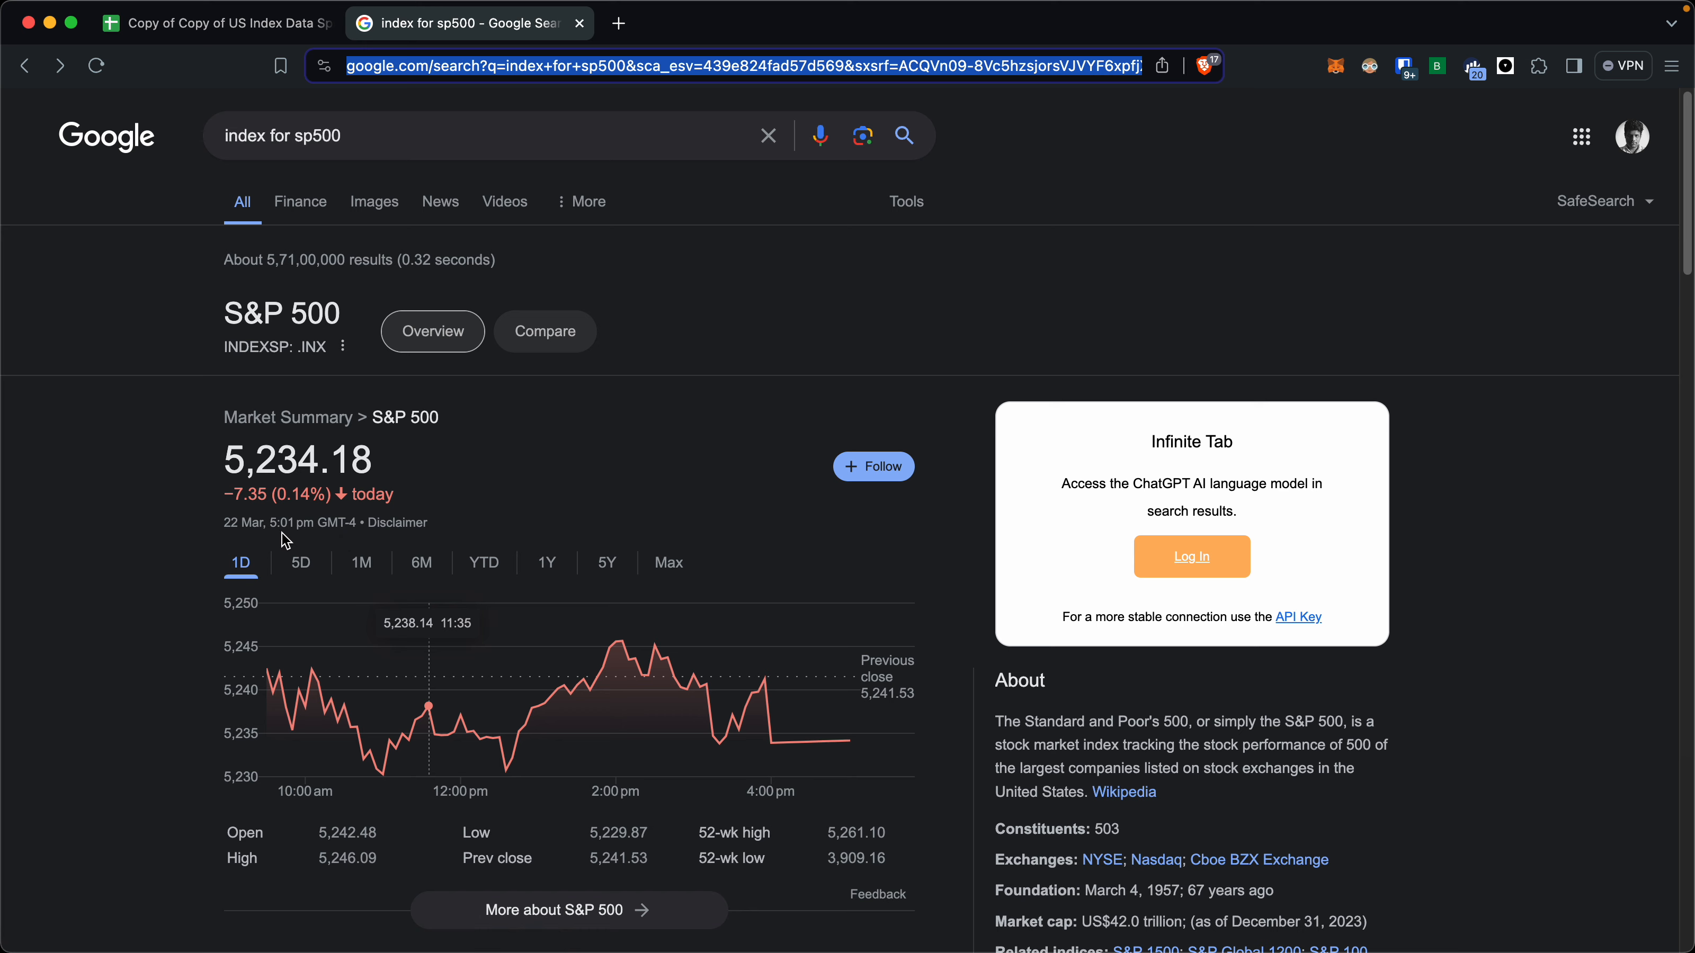
click(220, 23)
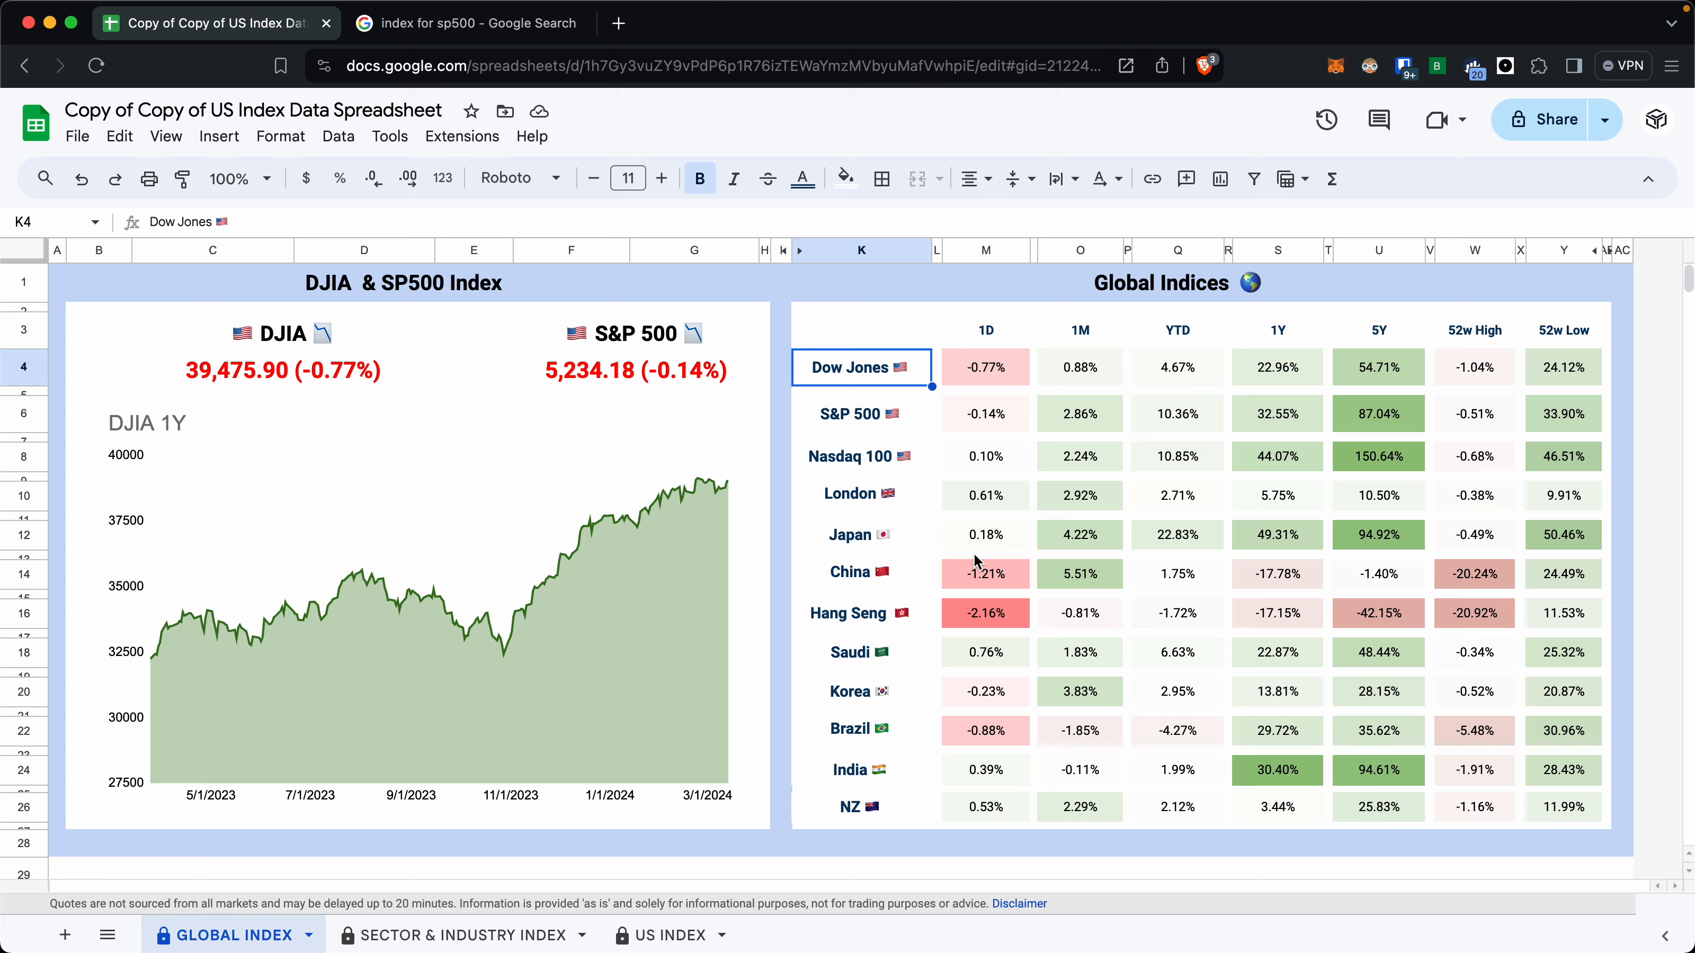
click(852, 420)
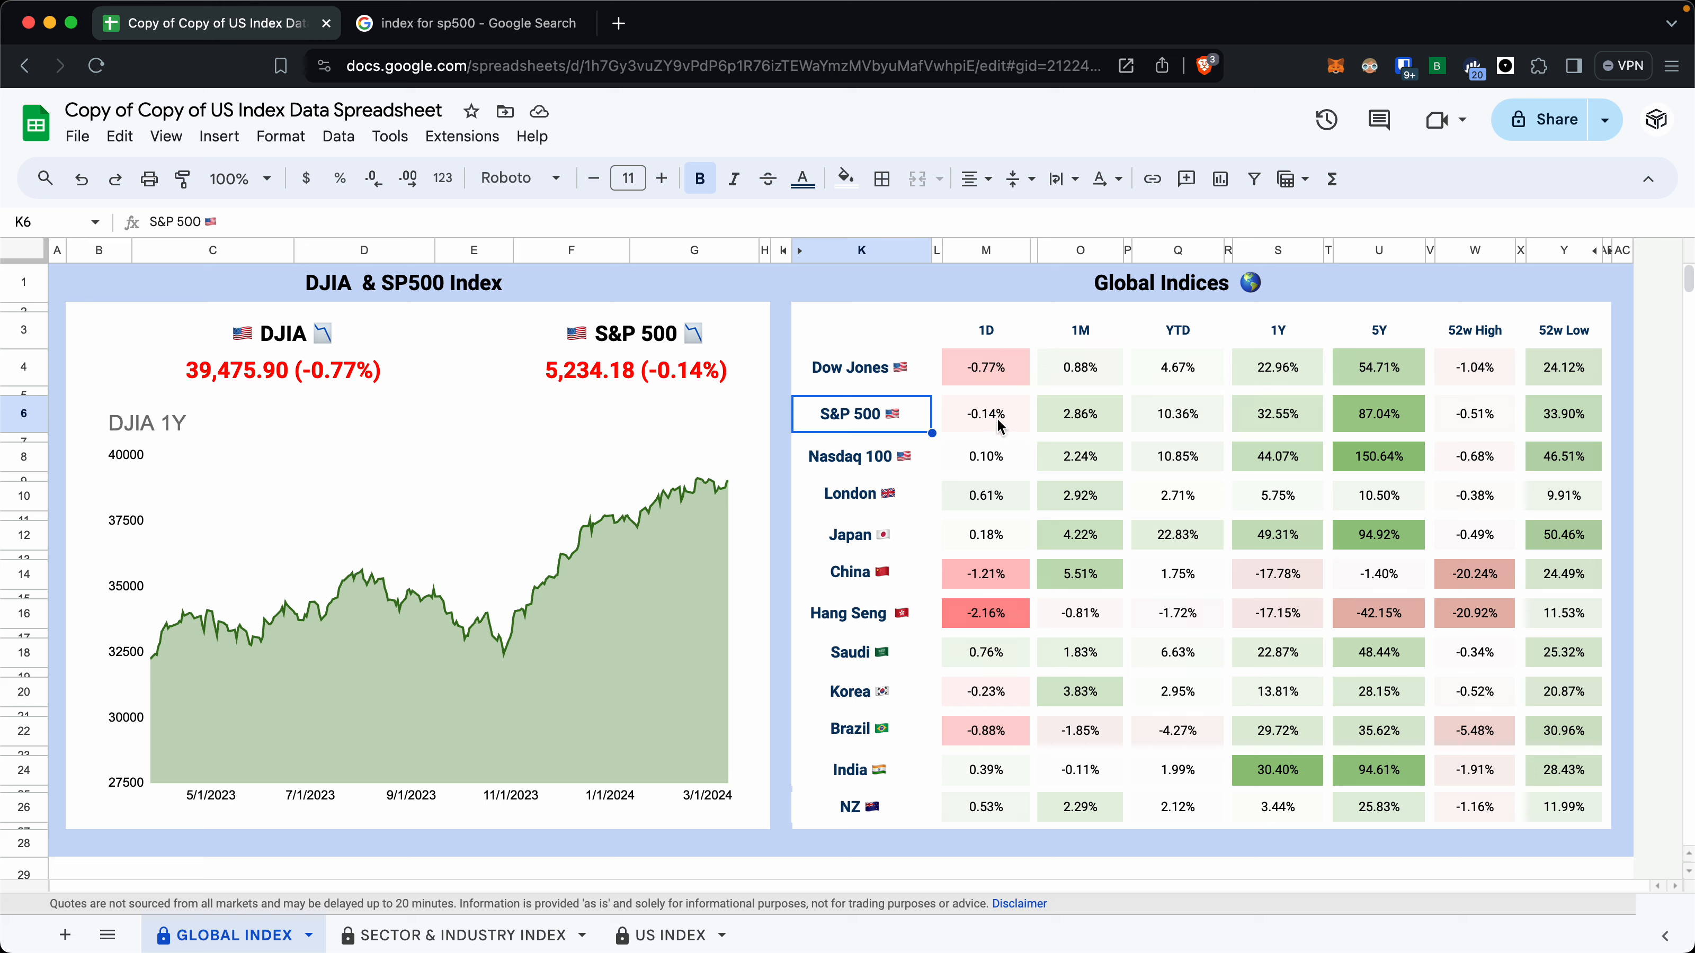
click(427, 23)
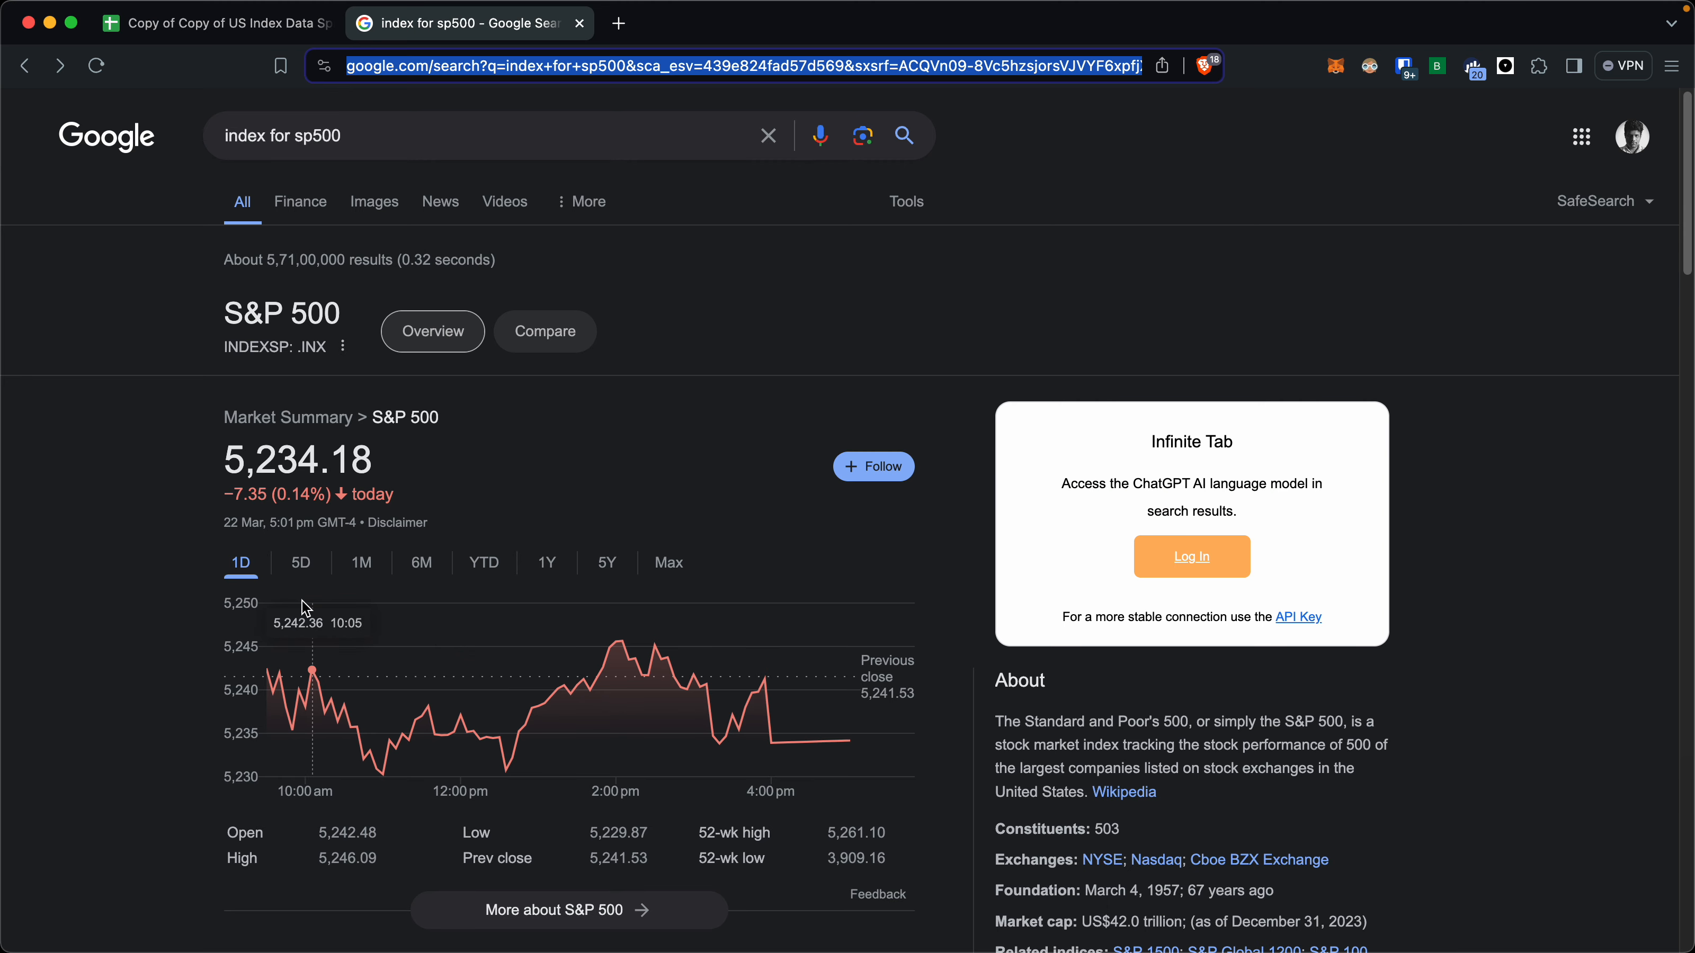
scroll(314, 507, down, 1)
drag(277, 492, 325, 492)
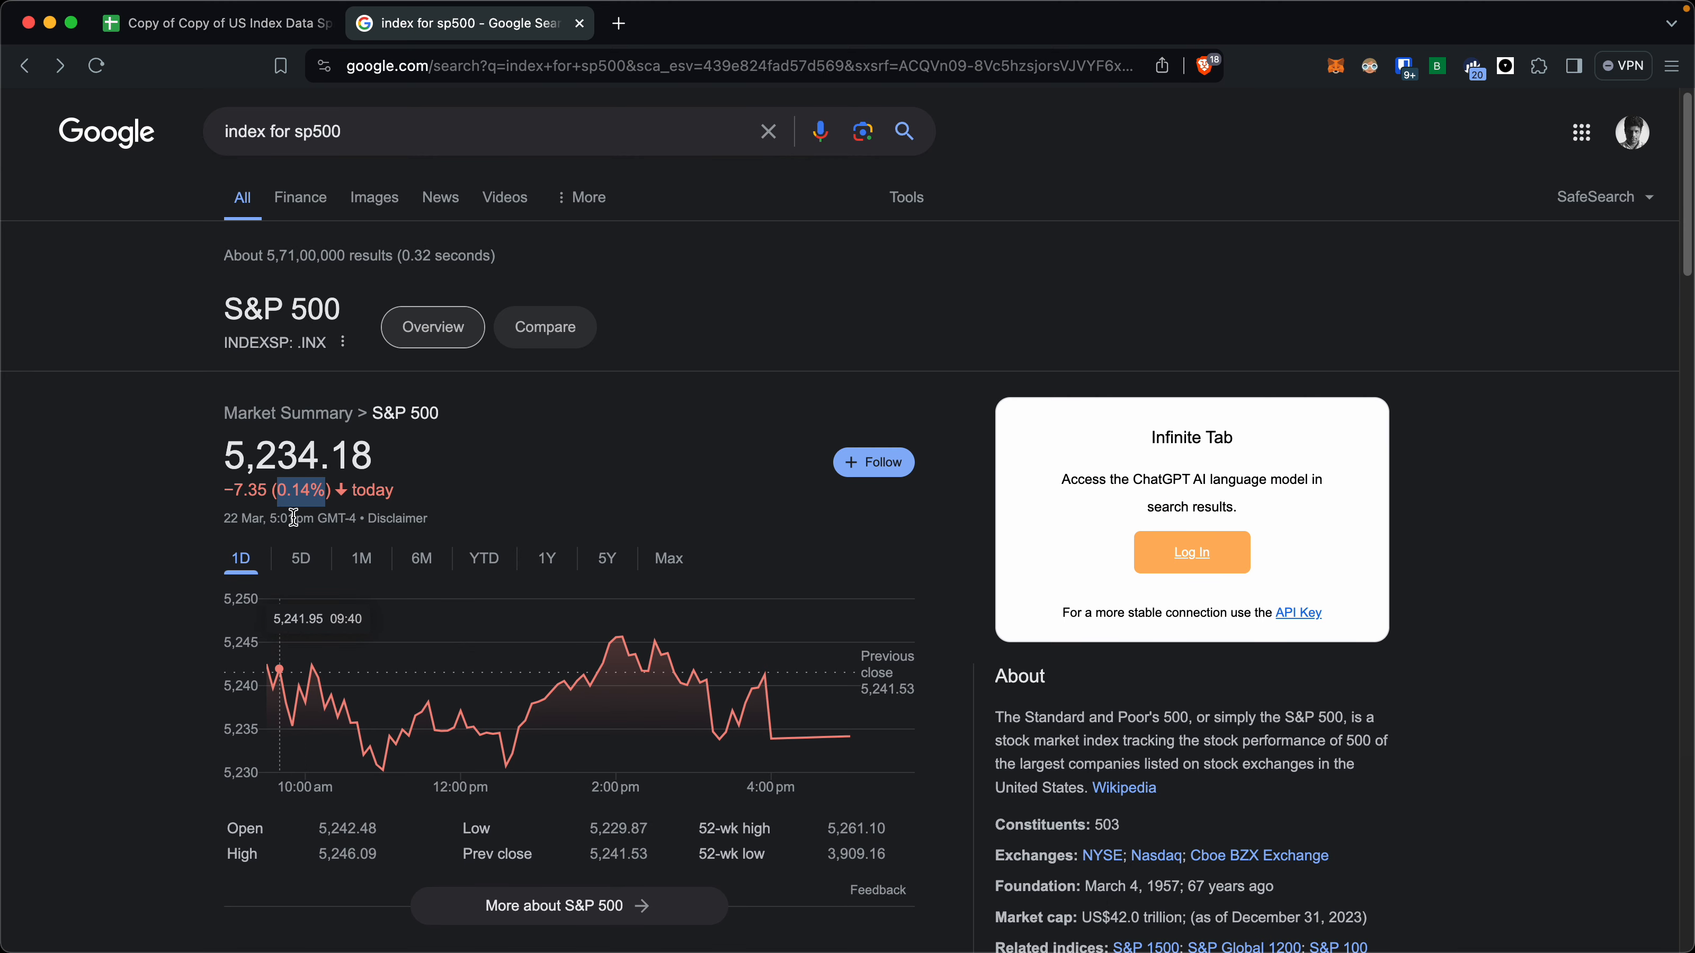
click(240, 26)
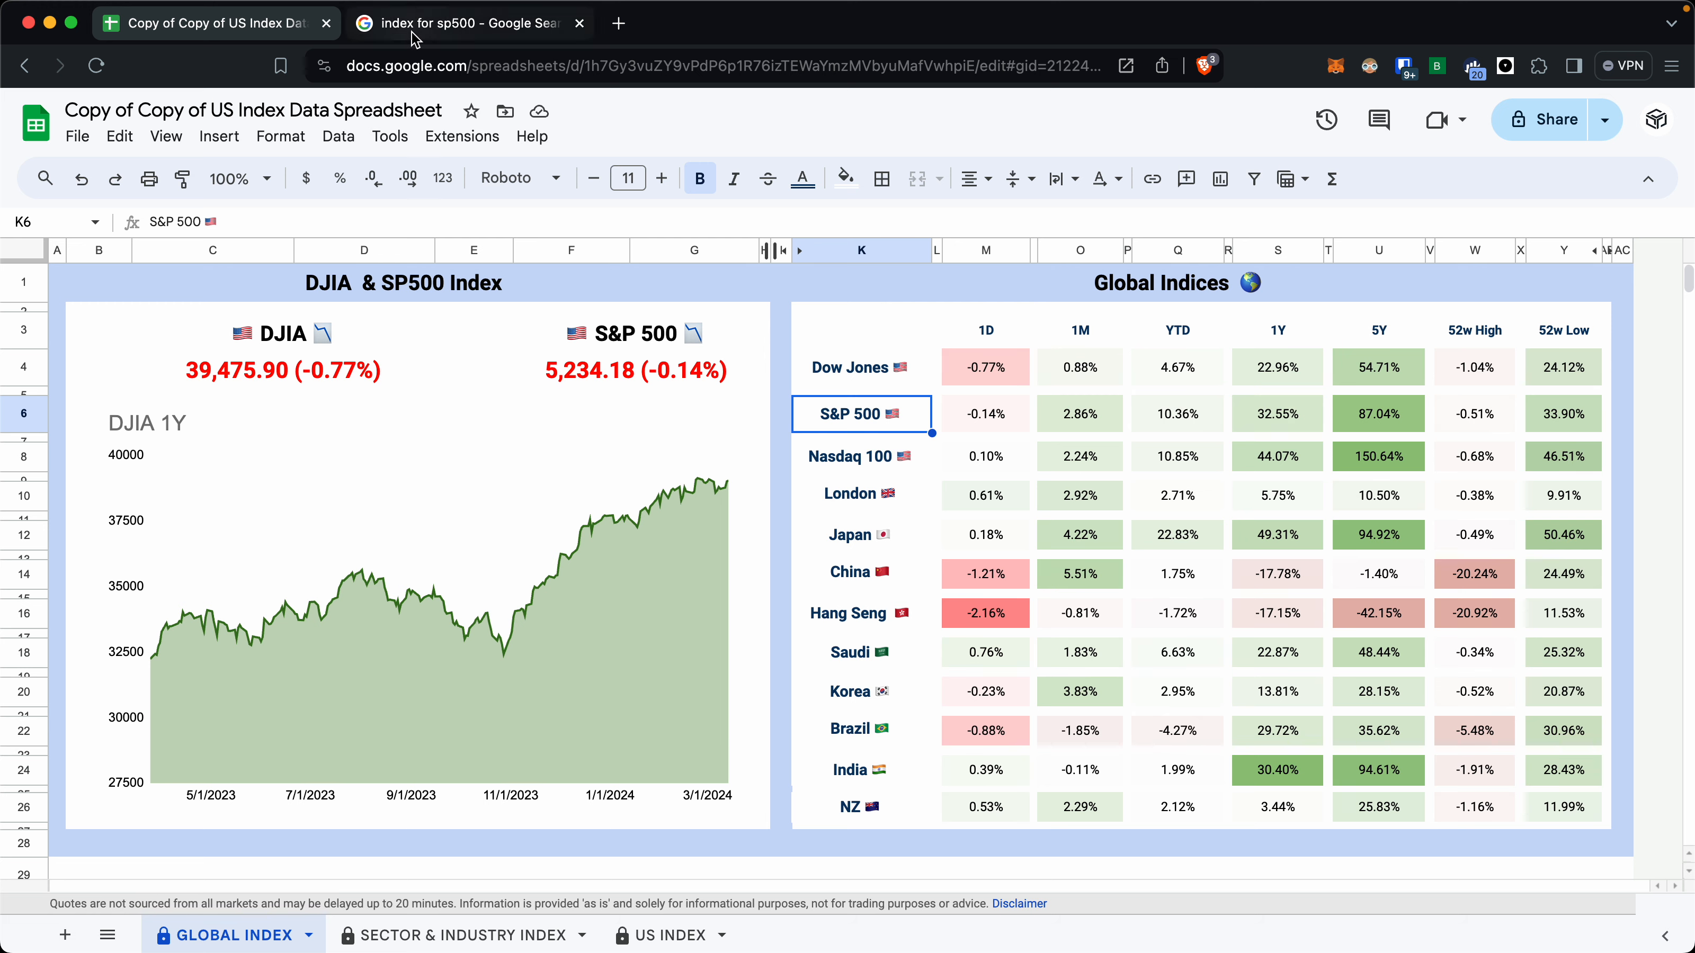
Show the S&P 500's 1M performance in the Google results and compare it with the 1M cell in the spreadsheet.
click(517, 26)
click(364, 561)
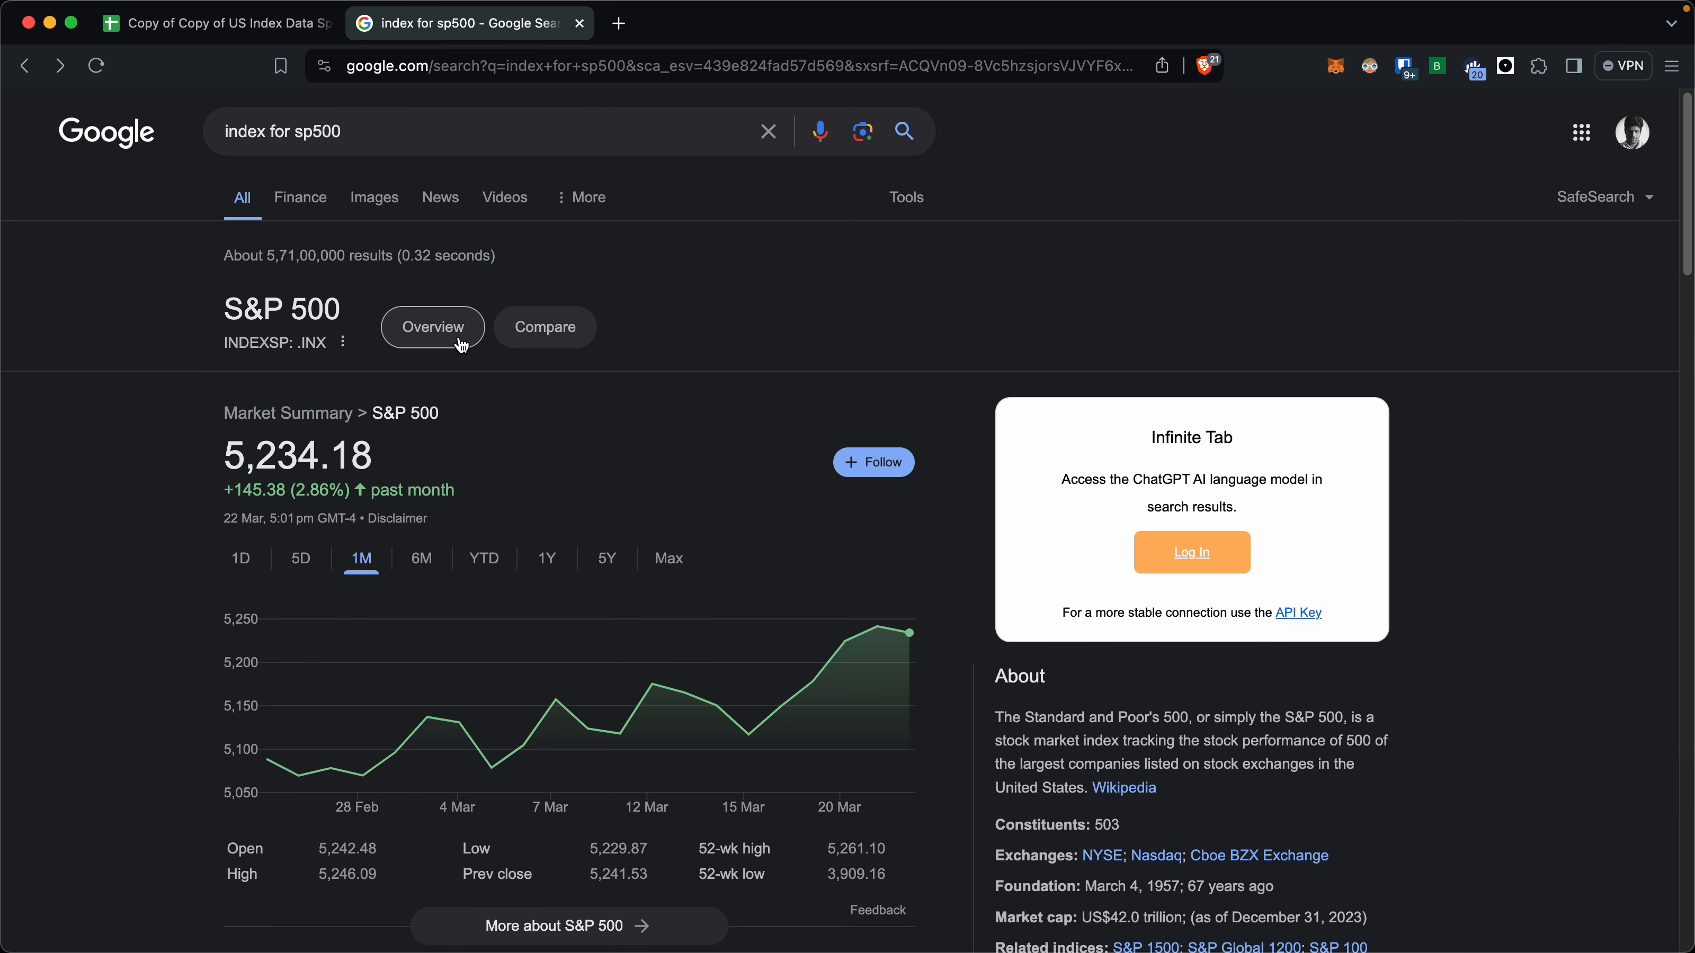
click(297, 33)
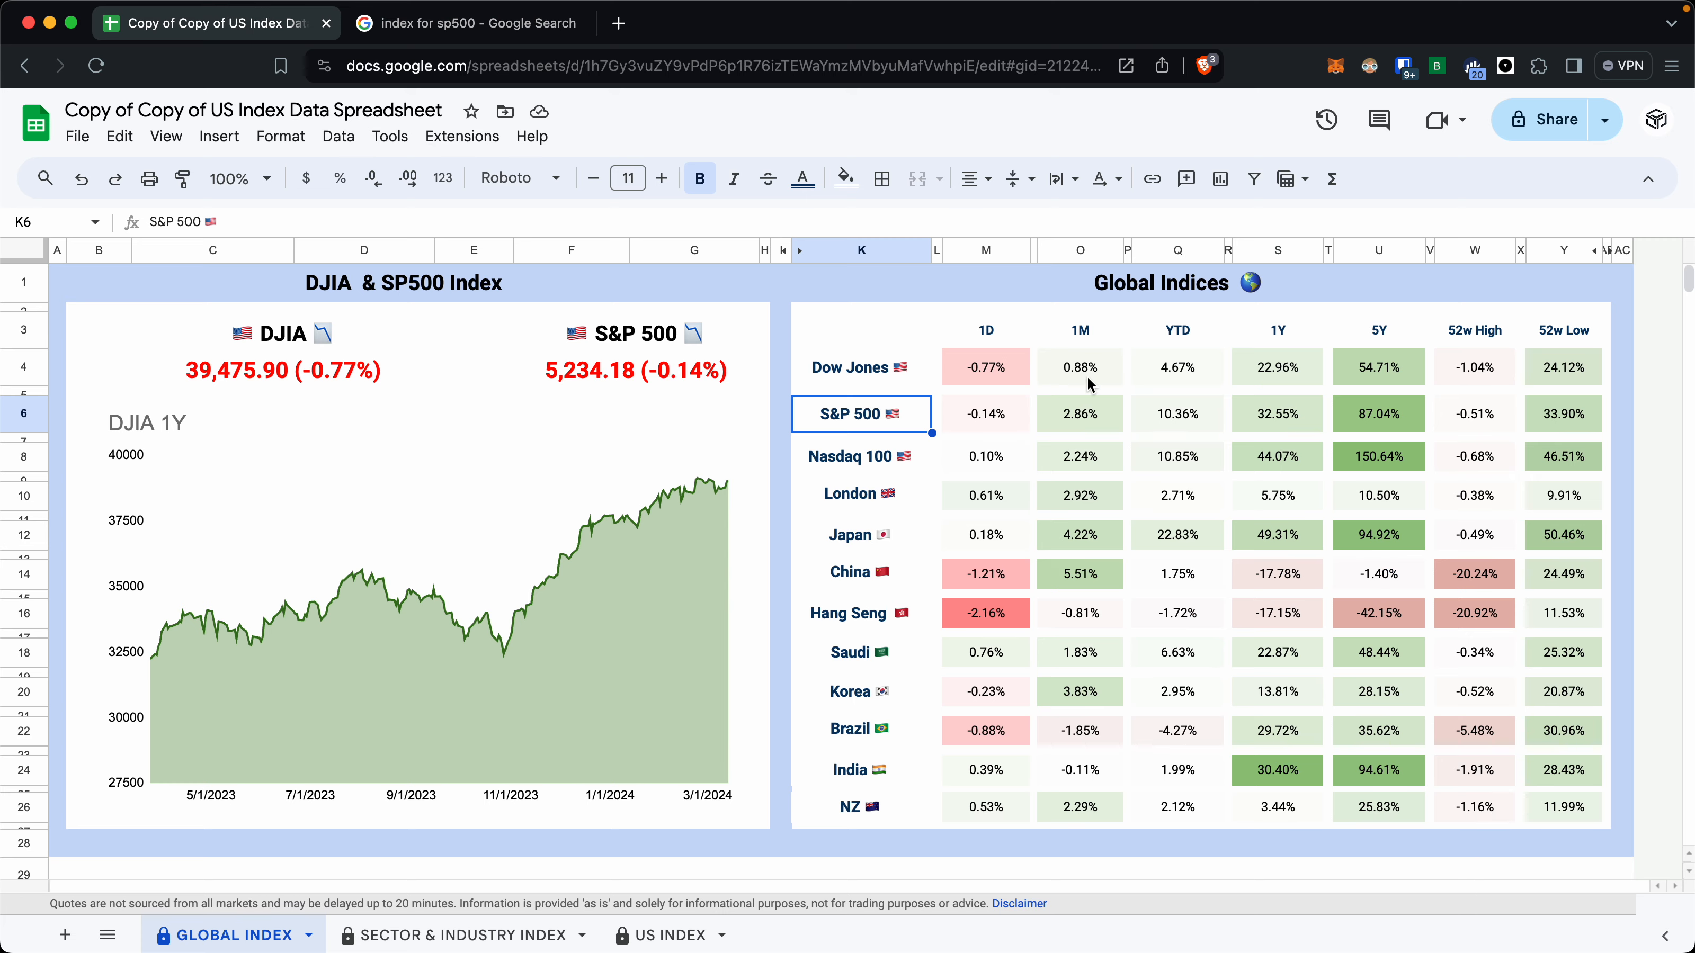
click(1080, 417)
click(387, 30)
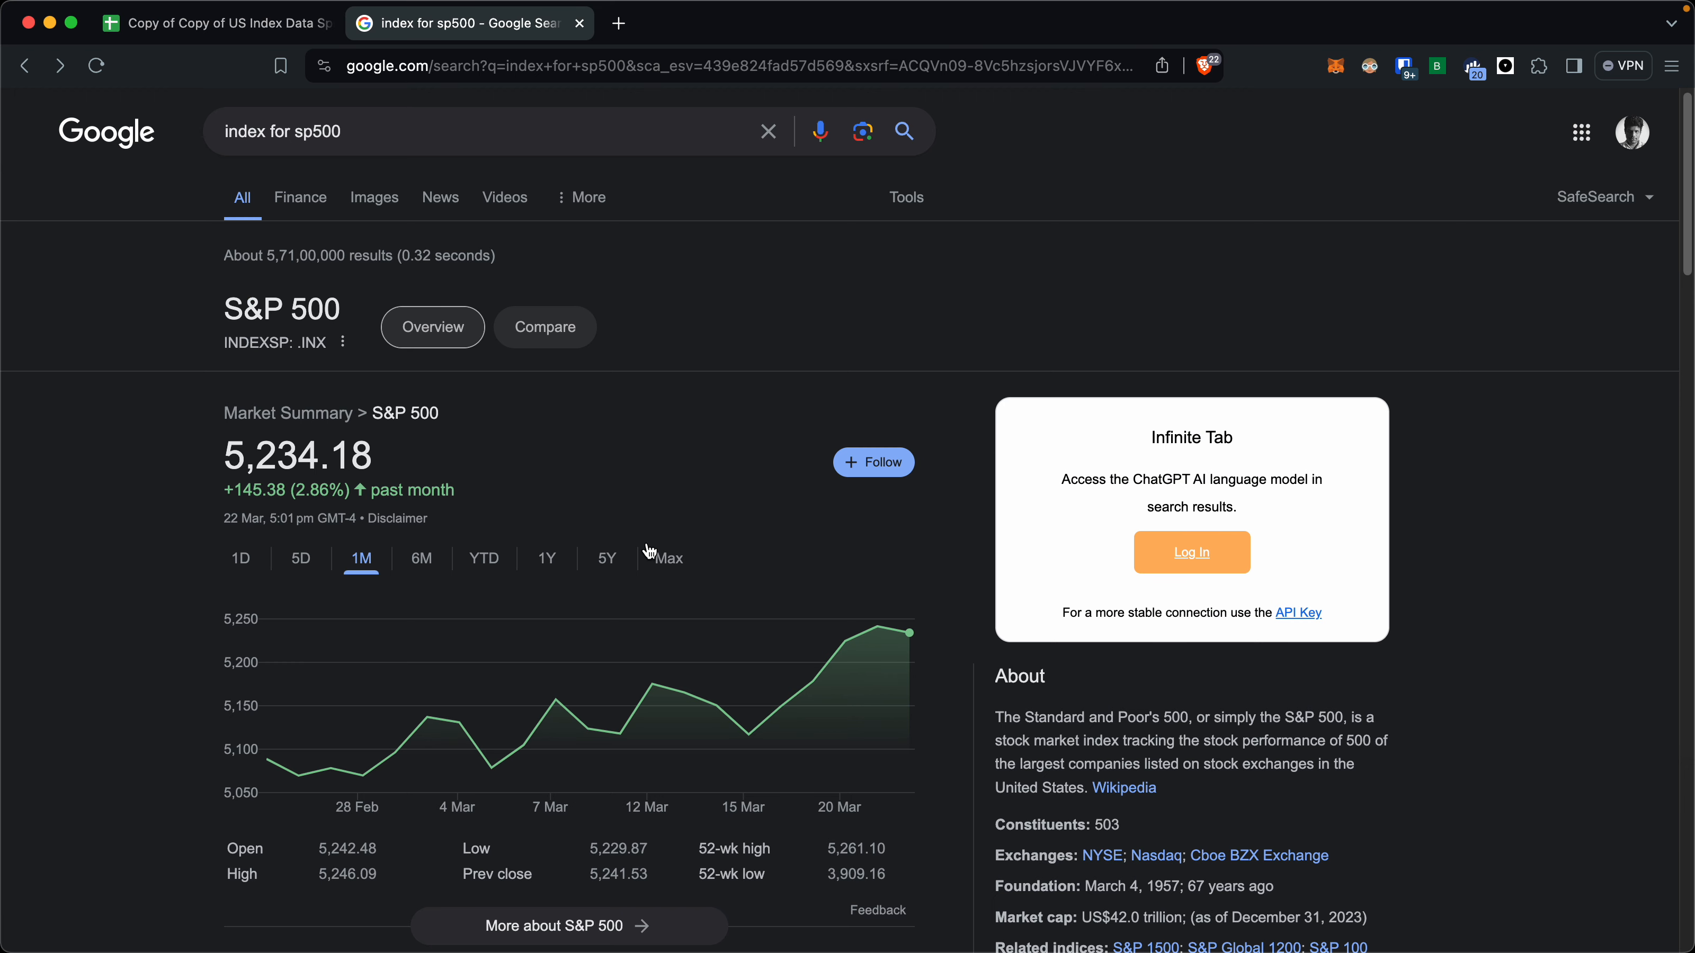
Show the S&P 500's YTD performance in the Google results and compare it with the YTD cell in the spreadsheet.
click(483, 558)
click(220, 35)
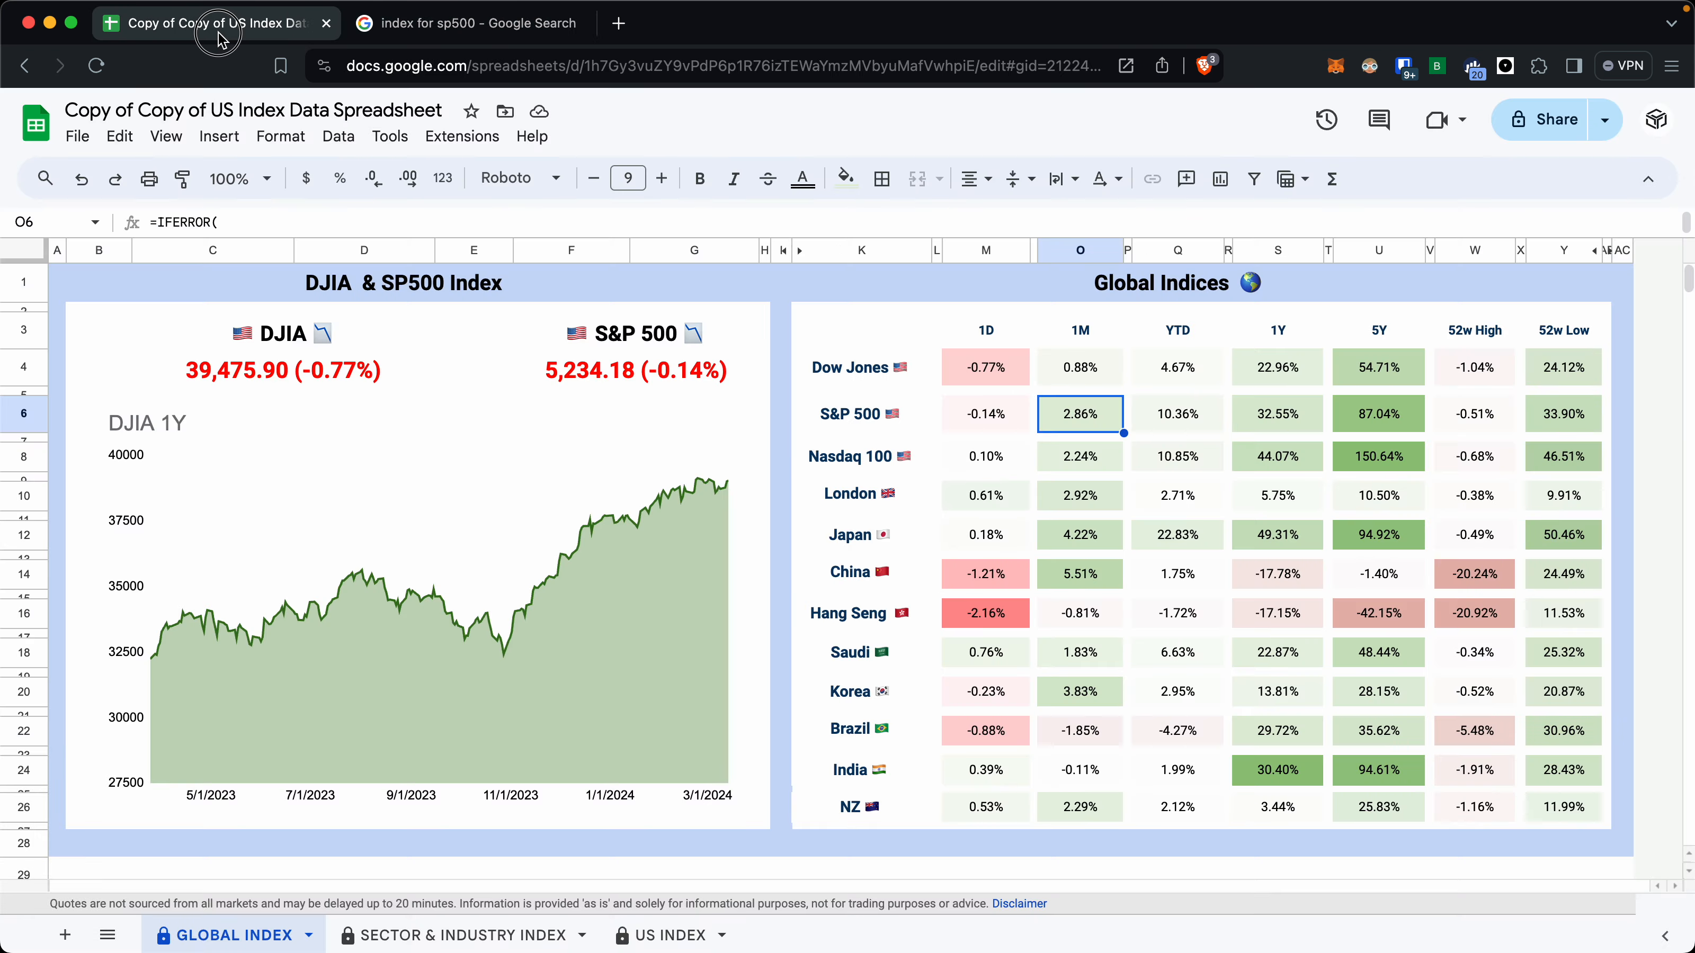
click(1180, 417)
Show the S&P 500's 1Y performance in the Google results and compare it with the 1Y cell in the Global Indices table.
click(376, 28)
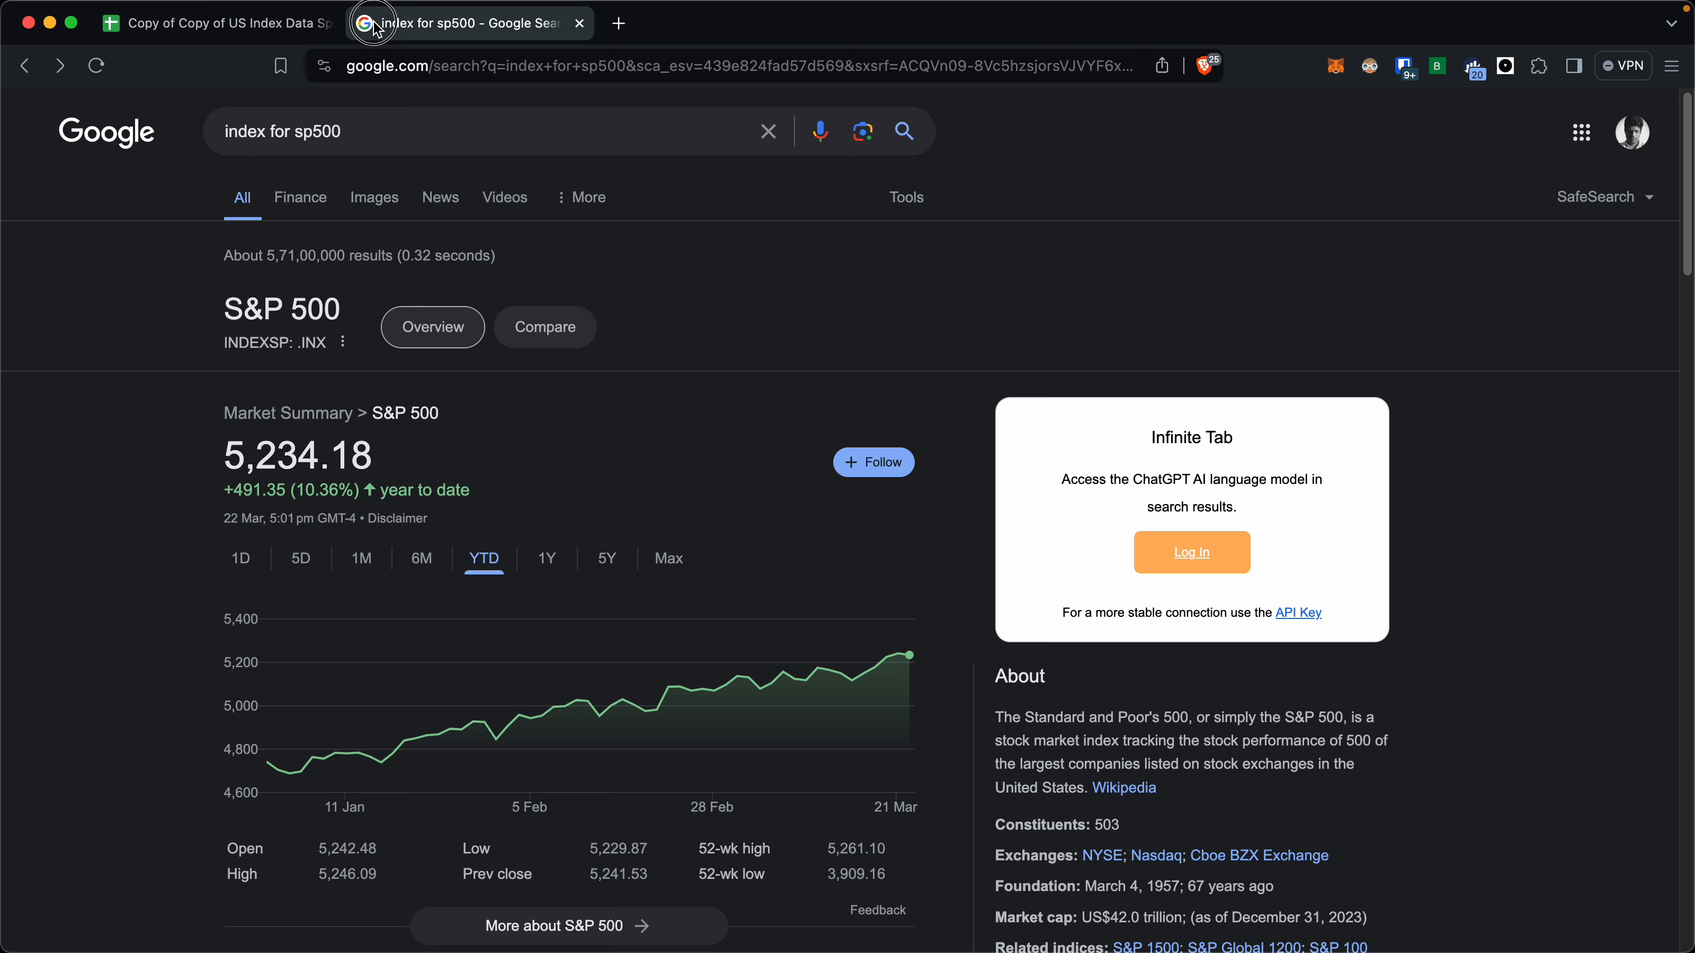
click(547, 558)
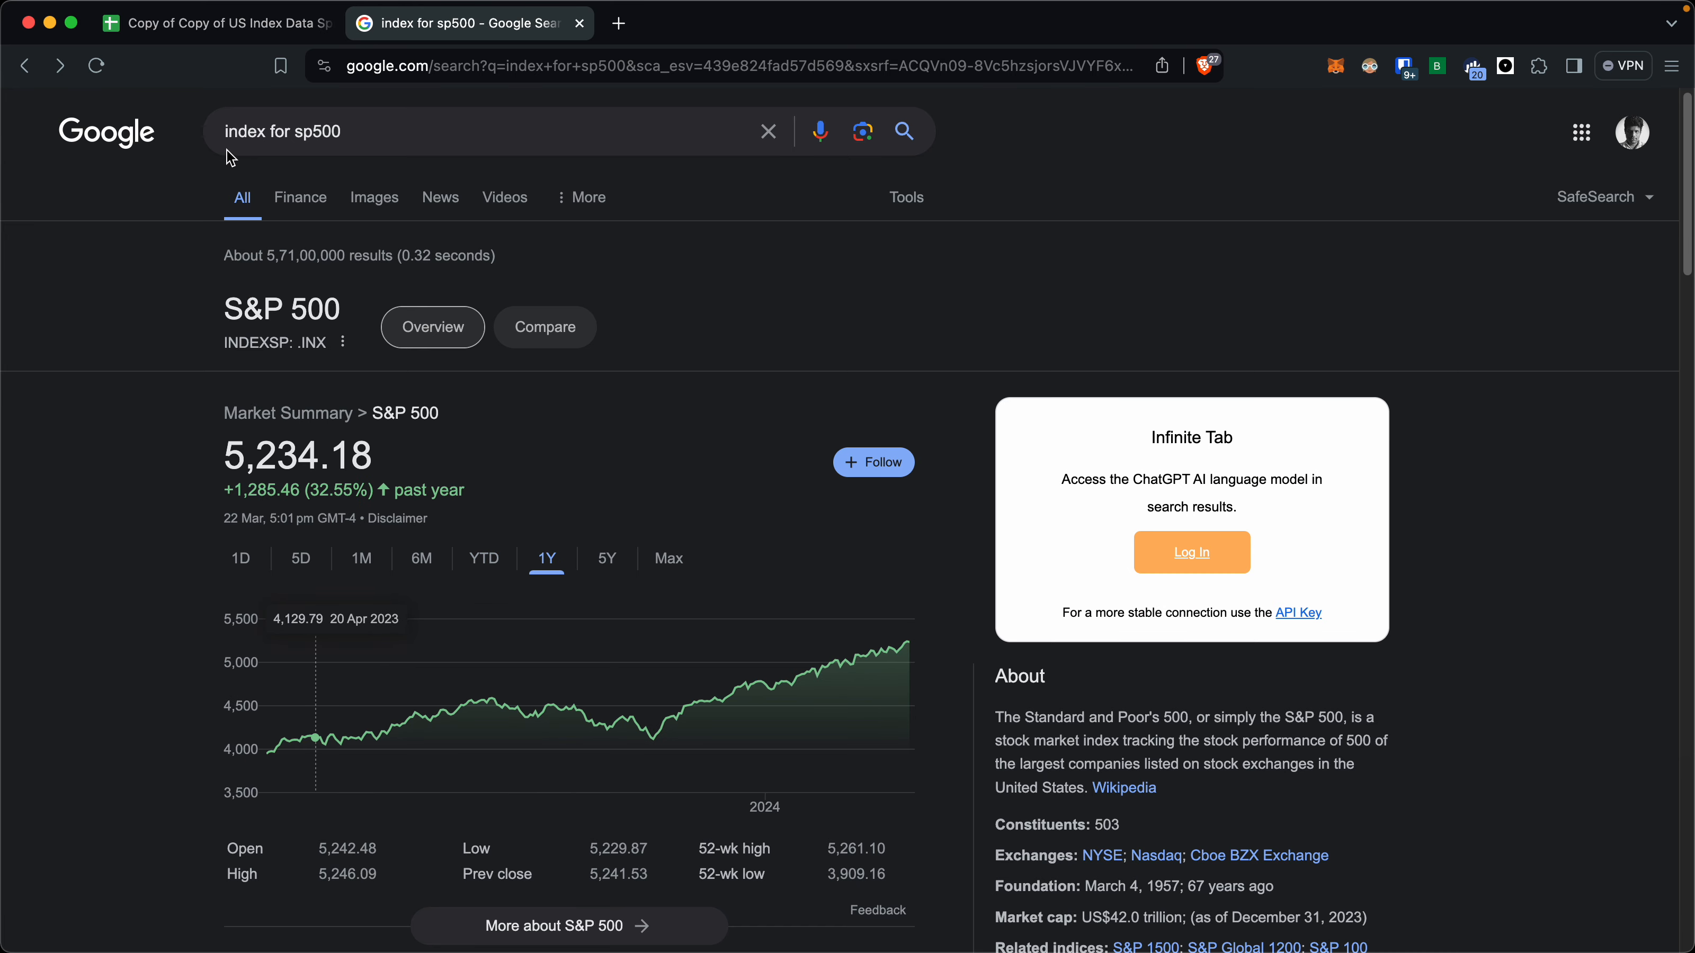
click(220, 26)
click(1281, 415)
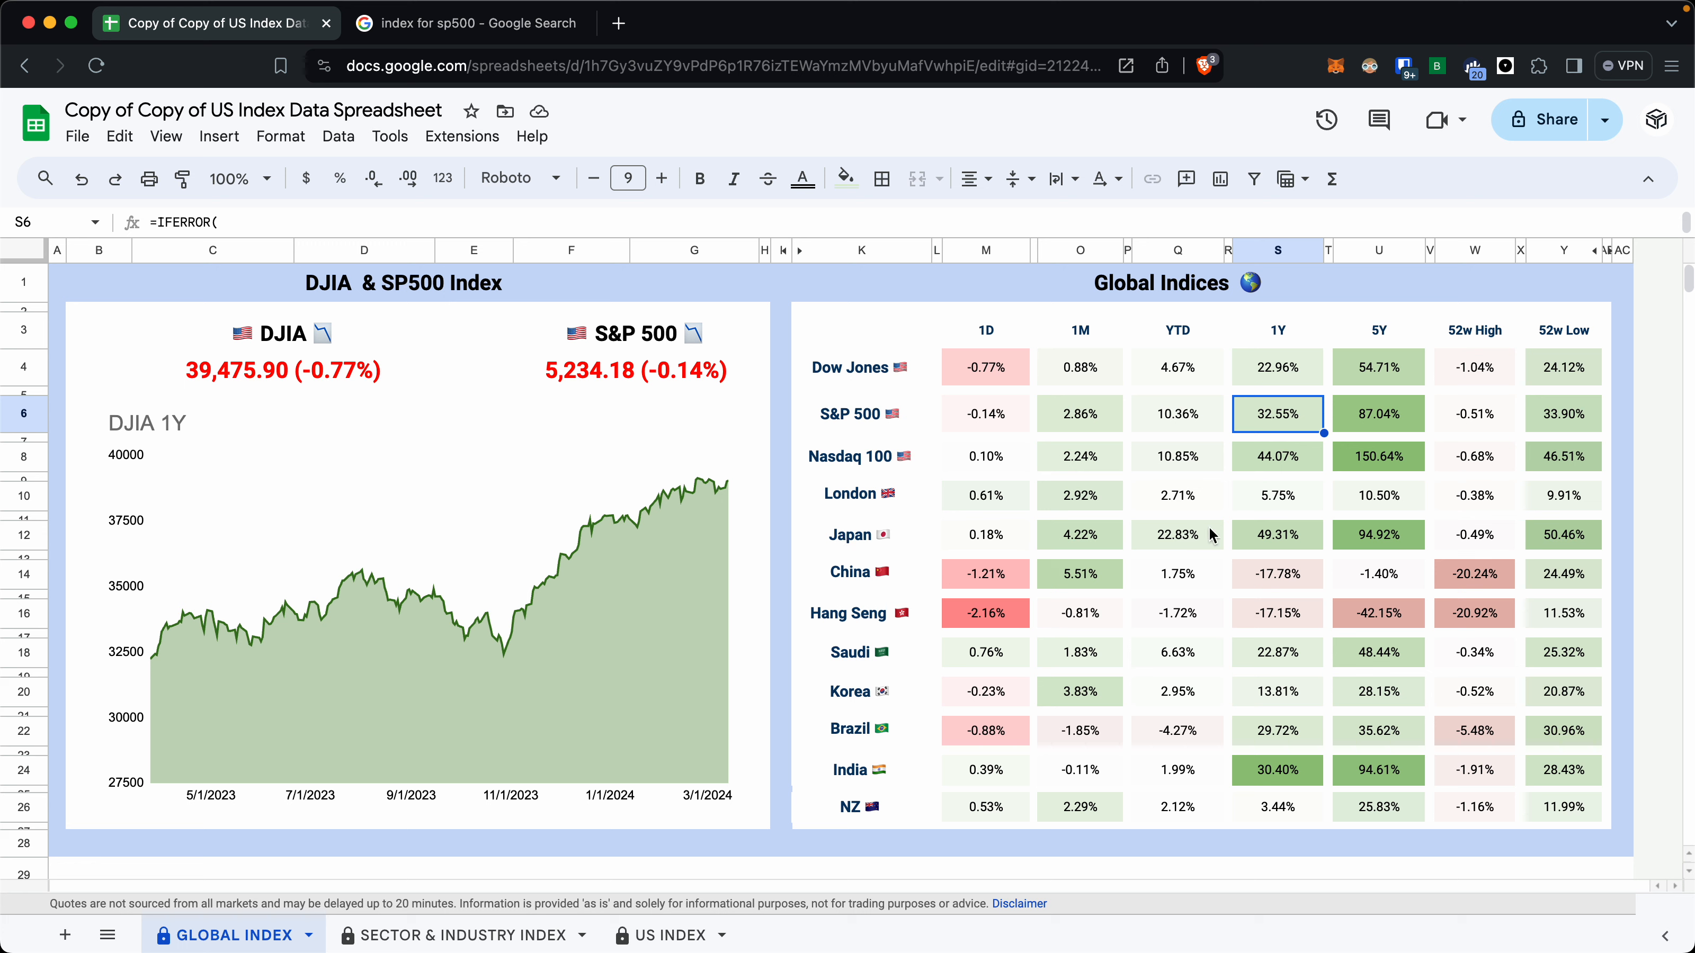
click(1309, 528)
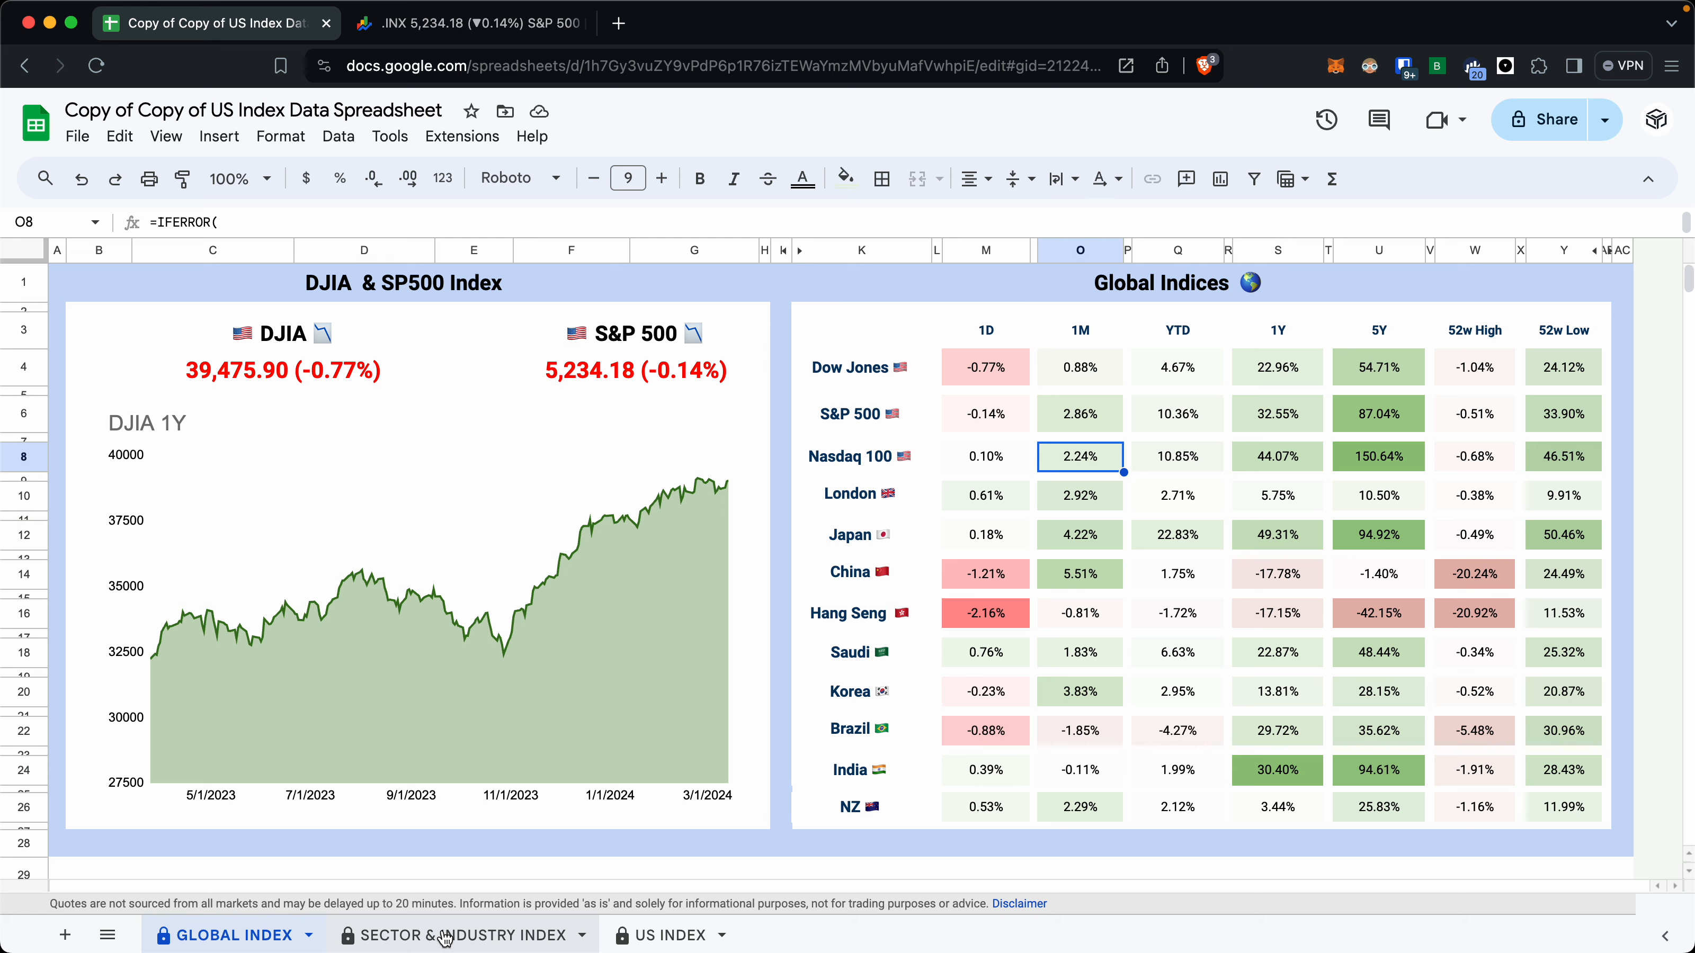
Open the SECTOR & INDUSTRY INDEX sheet and check the Food & Beverage row's 1M and YTD cells.
click(446, 938)
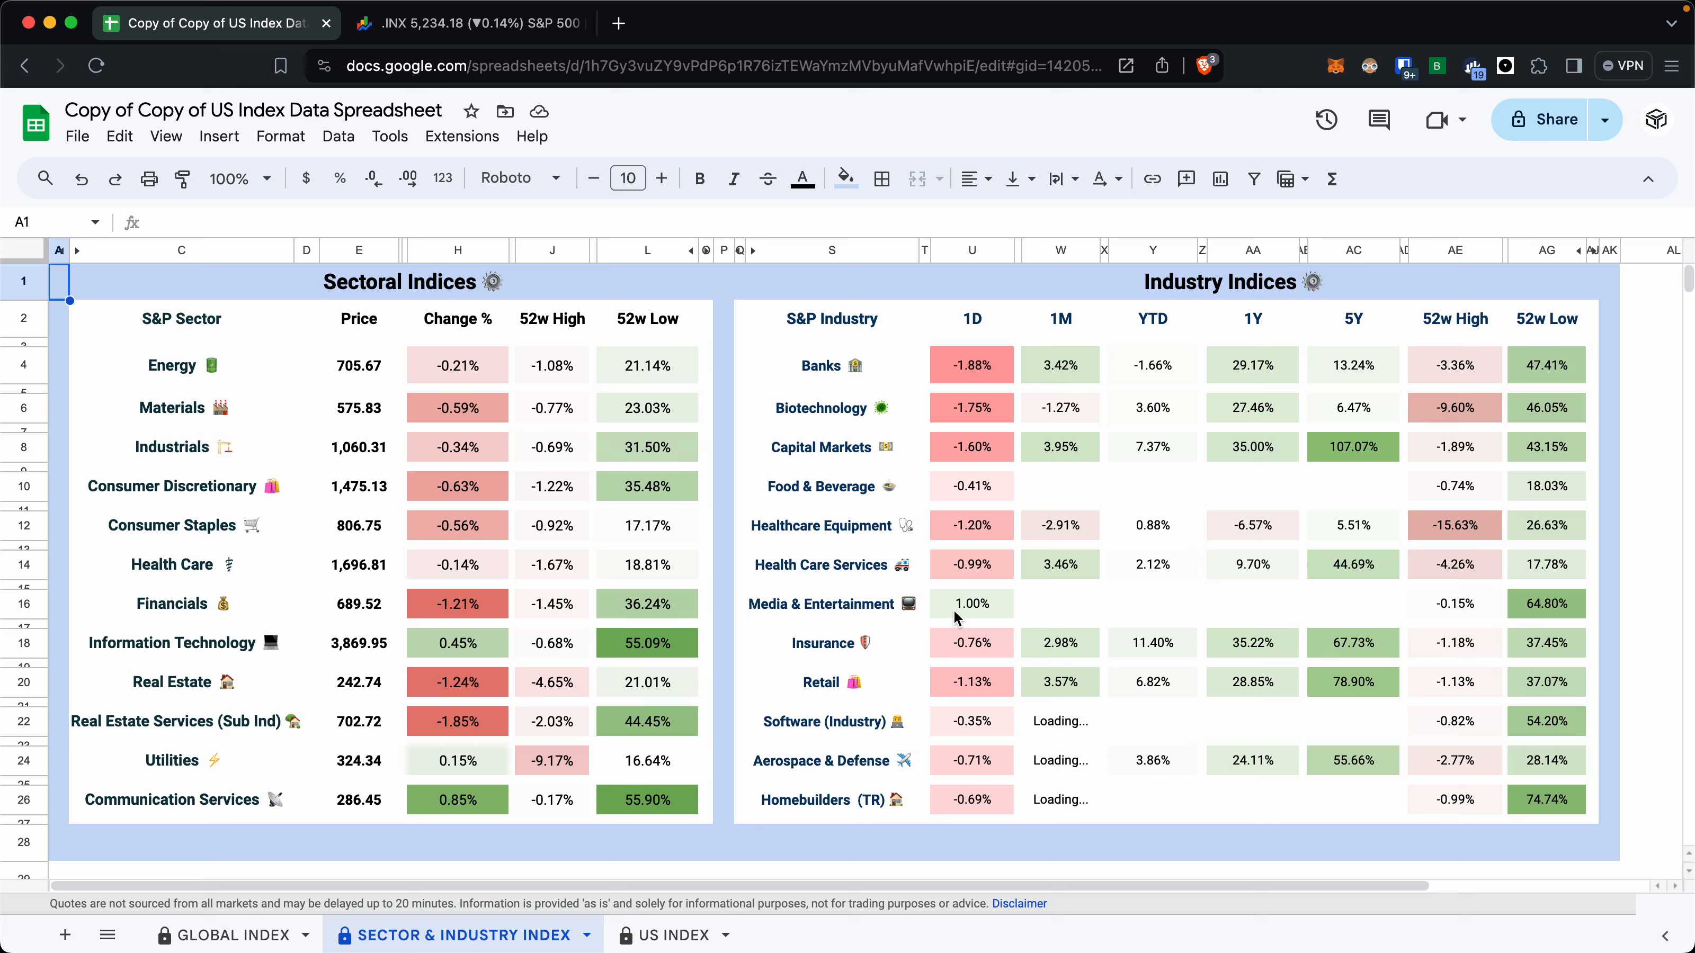
click(1063, 490)
click(1163, 495)
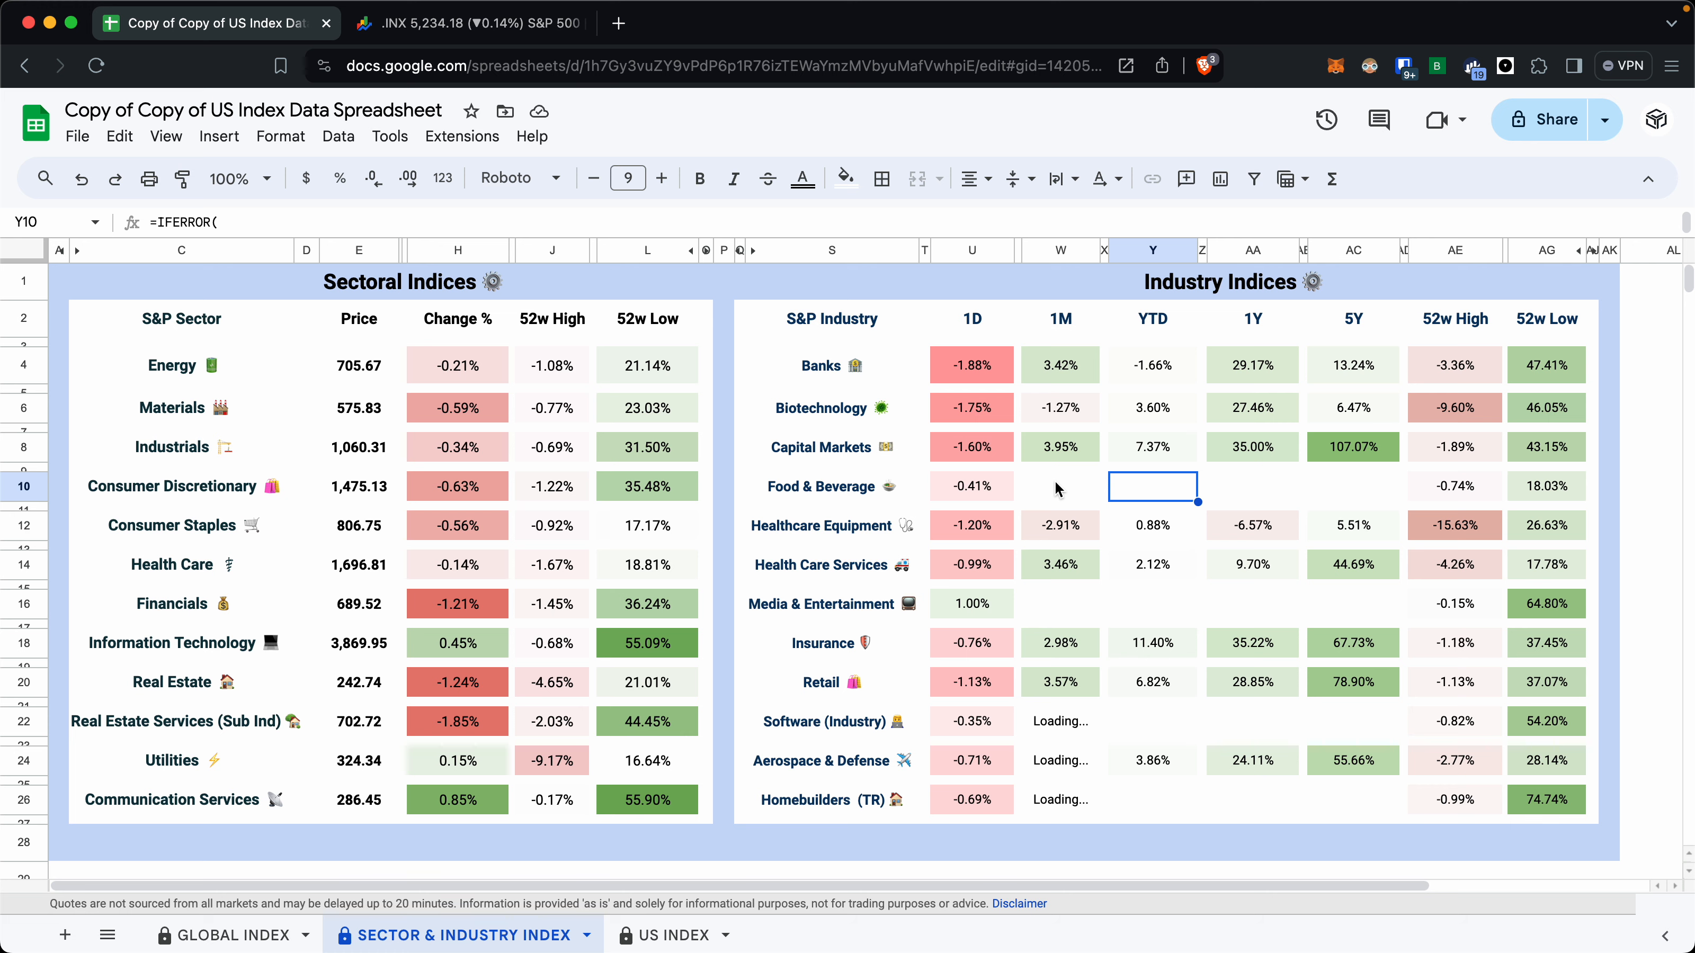
Search Google Finance for "Food" and return to the spreadsheet.
click(451, 39)
triple_click(637, 118)
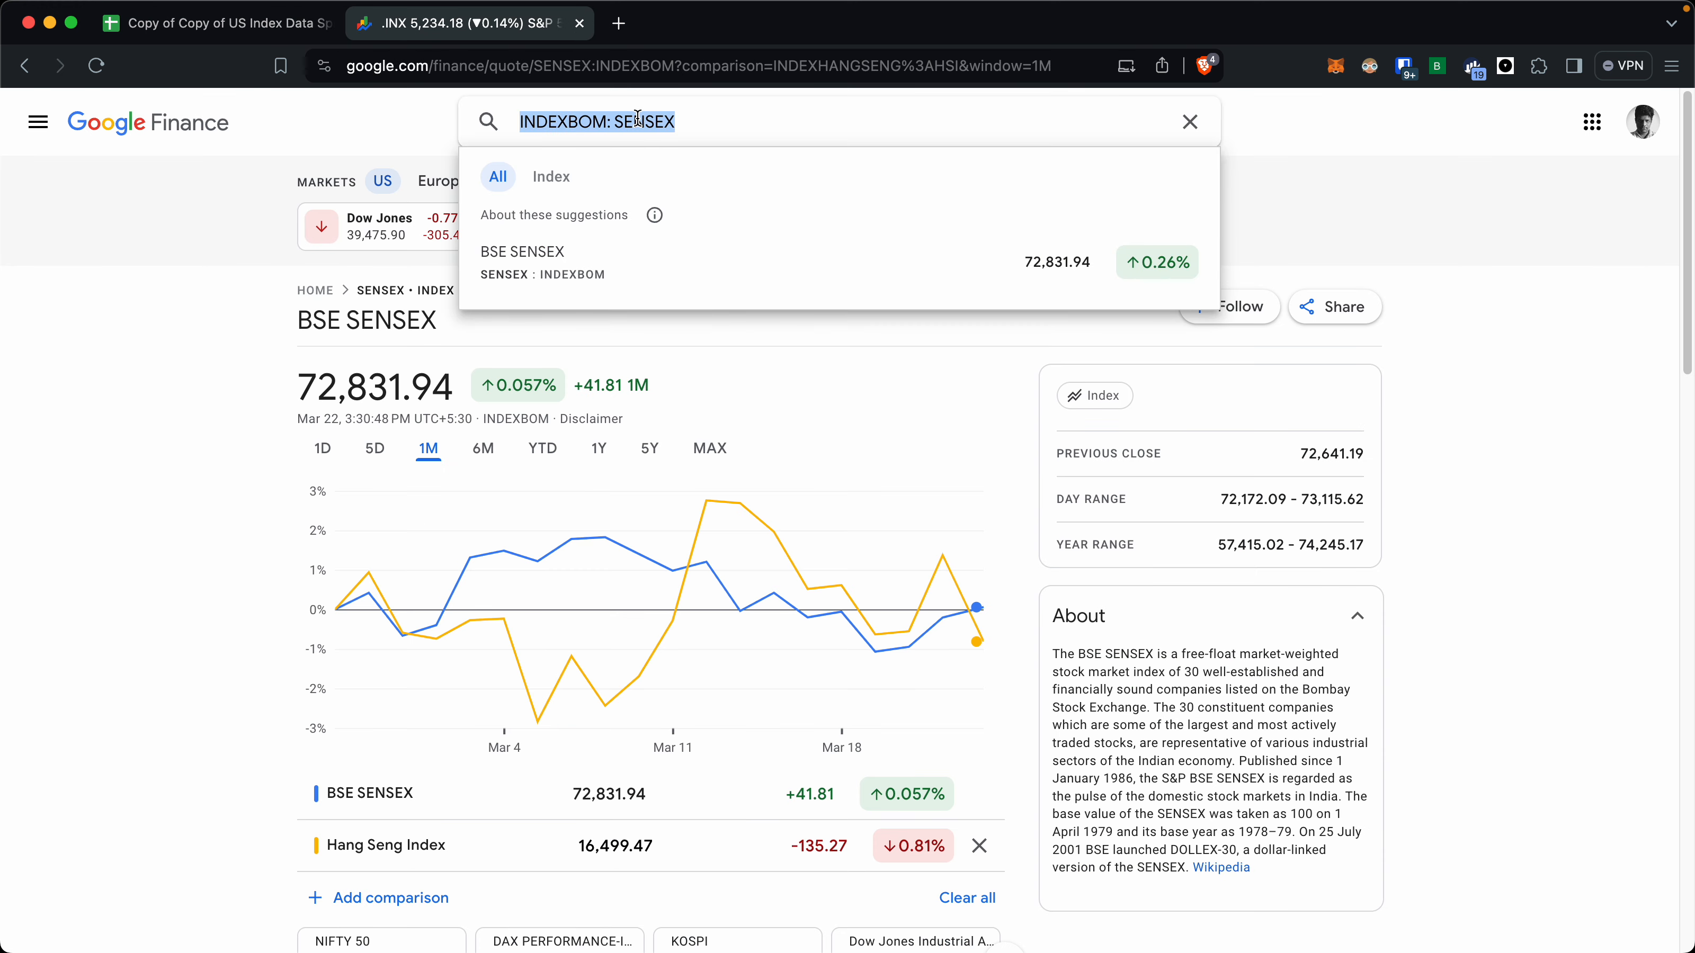
text(Food)
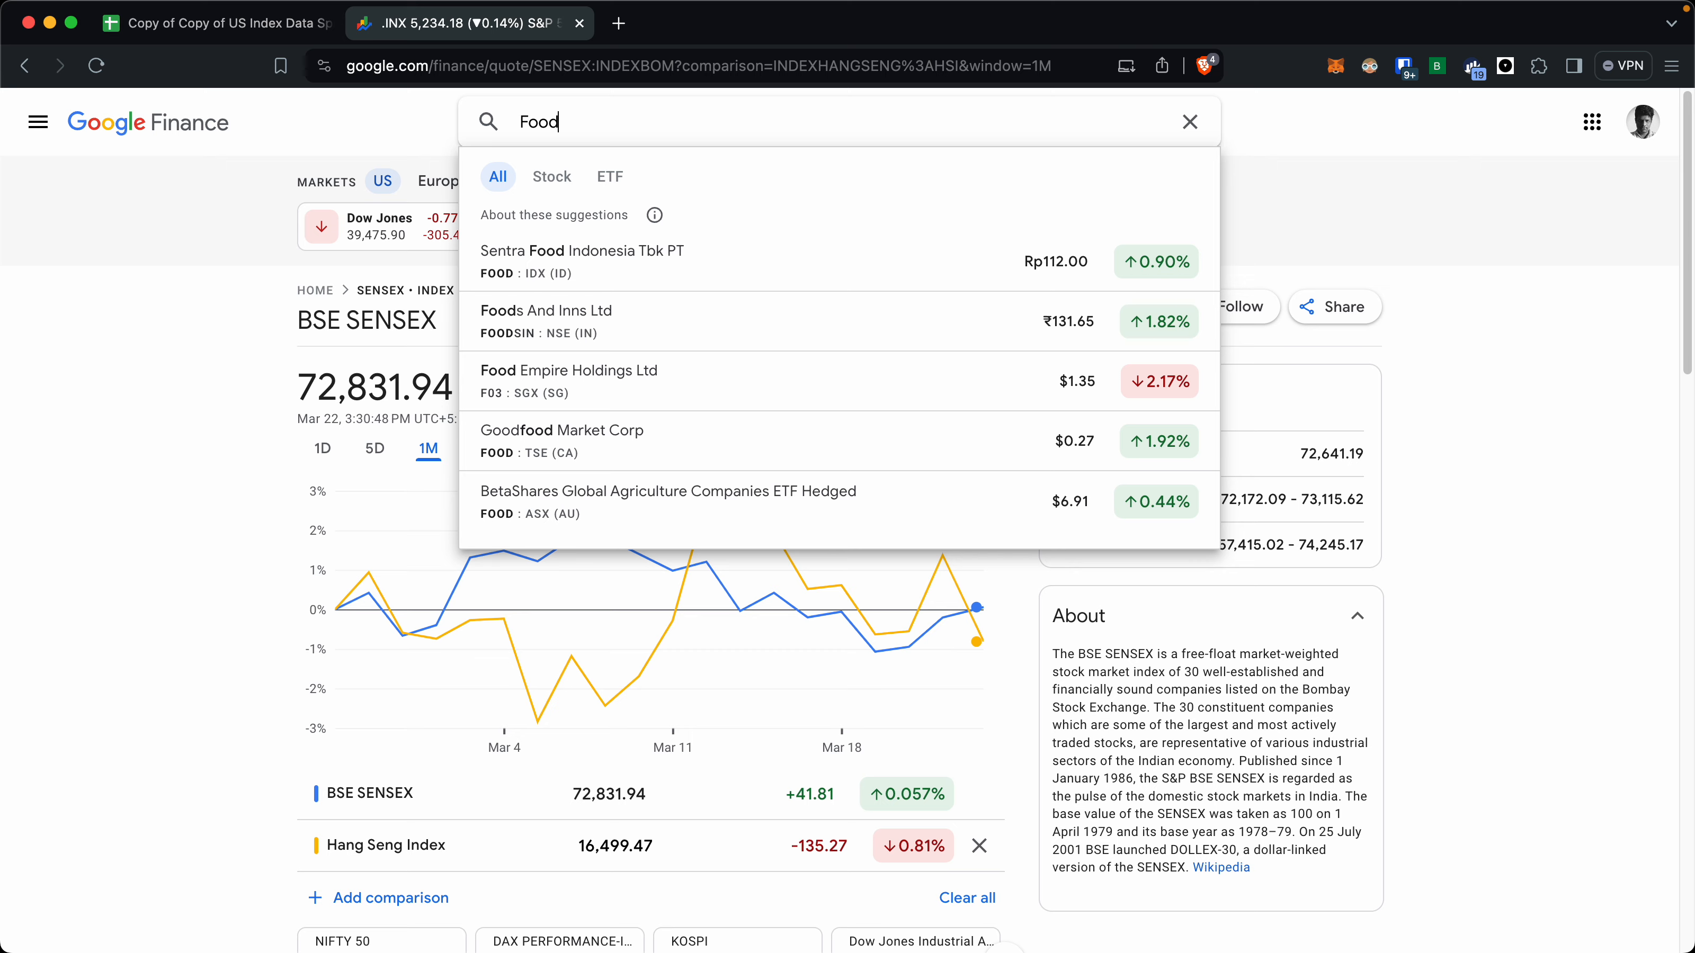
click(247, 30)
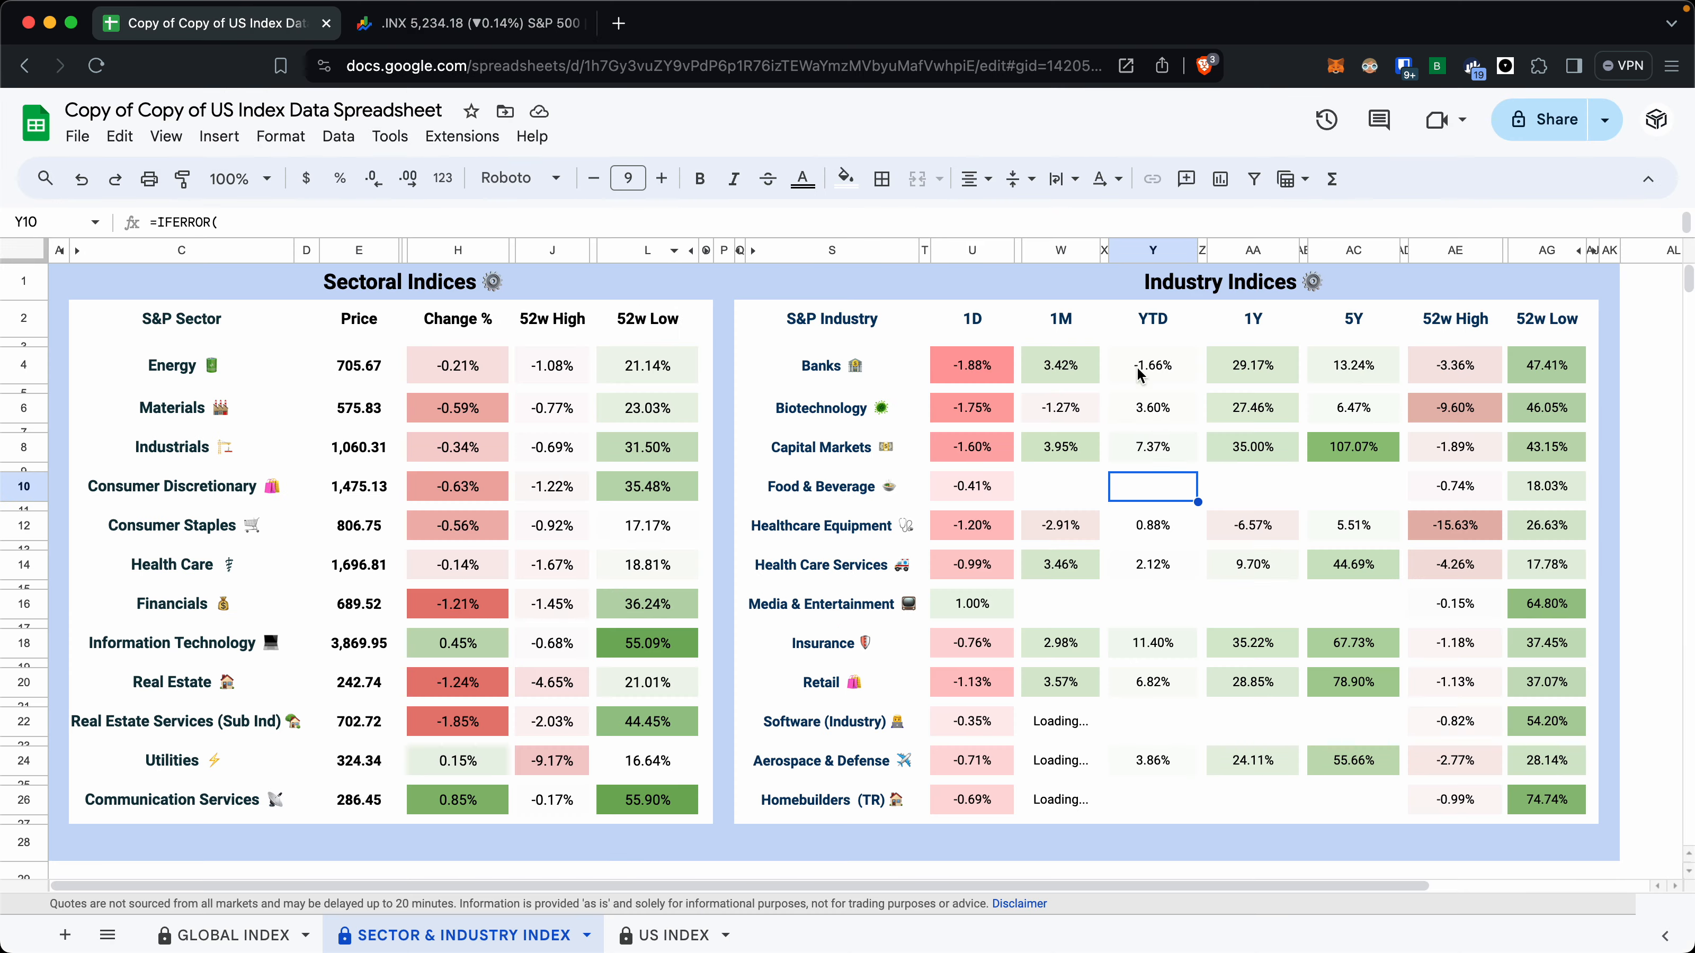
Inspect the Food & Beverage 1M, YTD and 1Y cells in the Industry Indices table.
click(1053, 490)
click(1153, 492)
click(1271, 478)
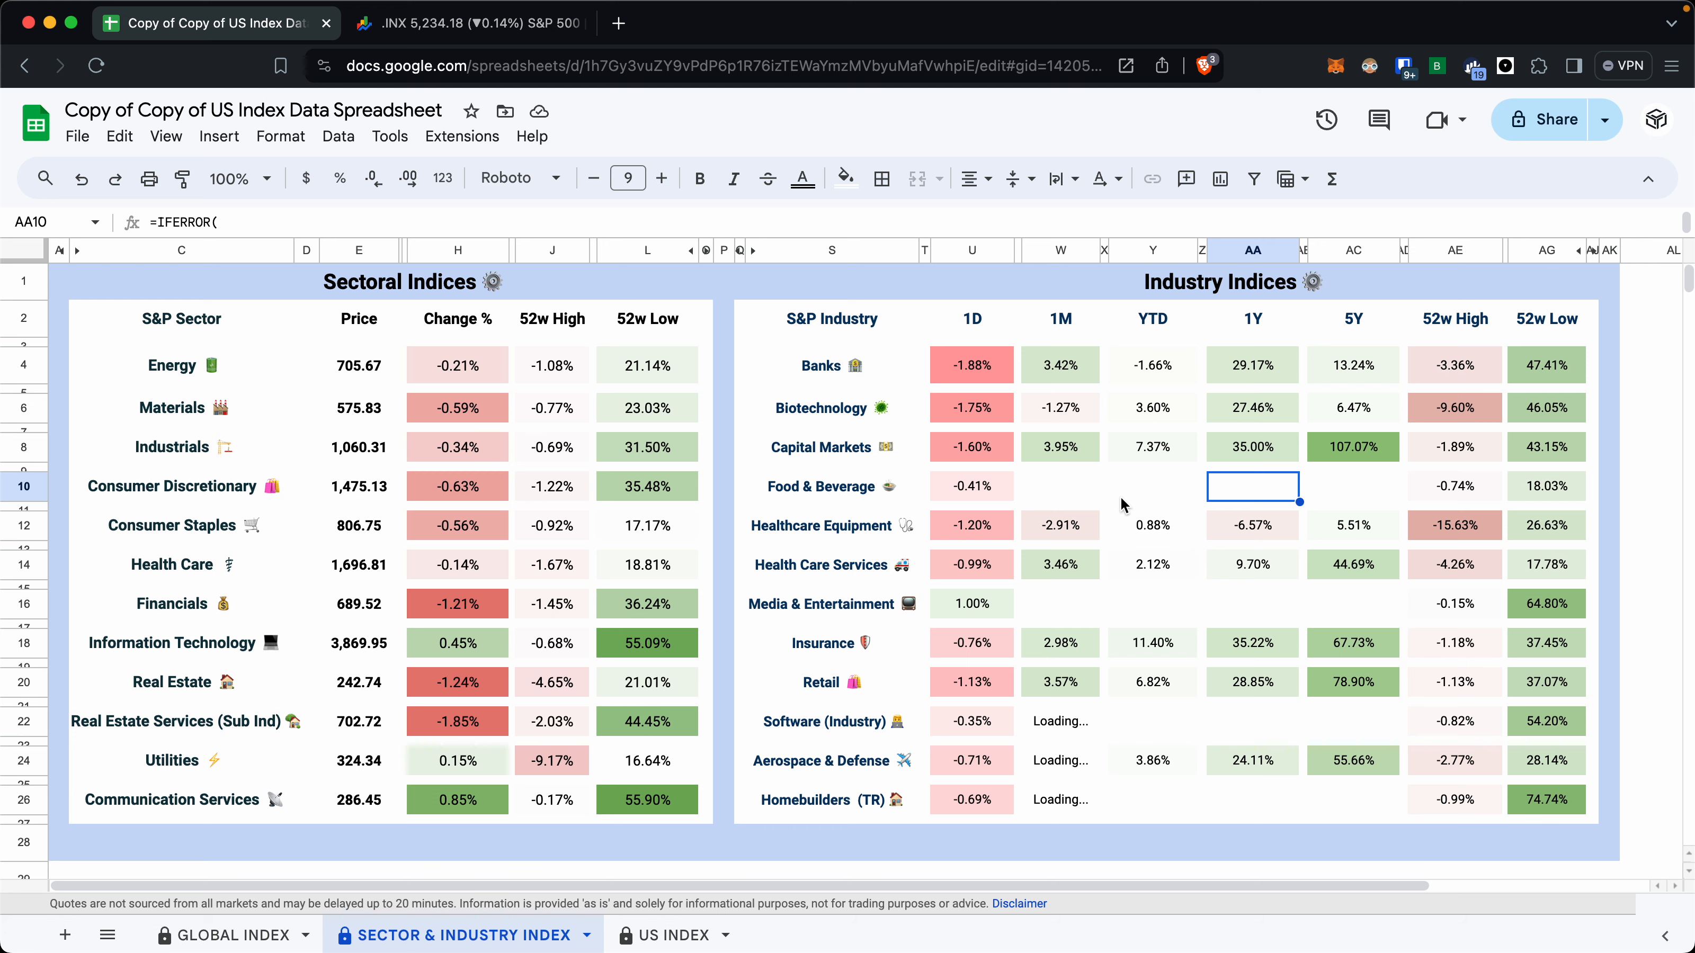
scroll(587, 544, down, 1)
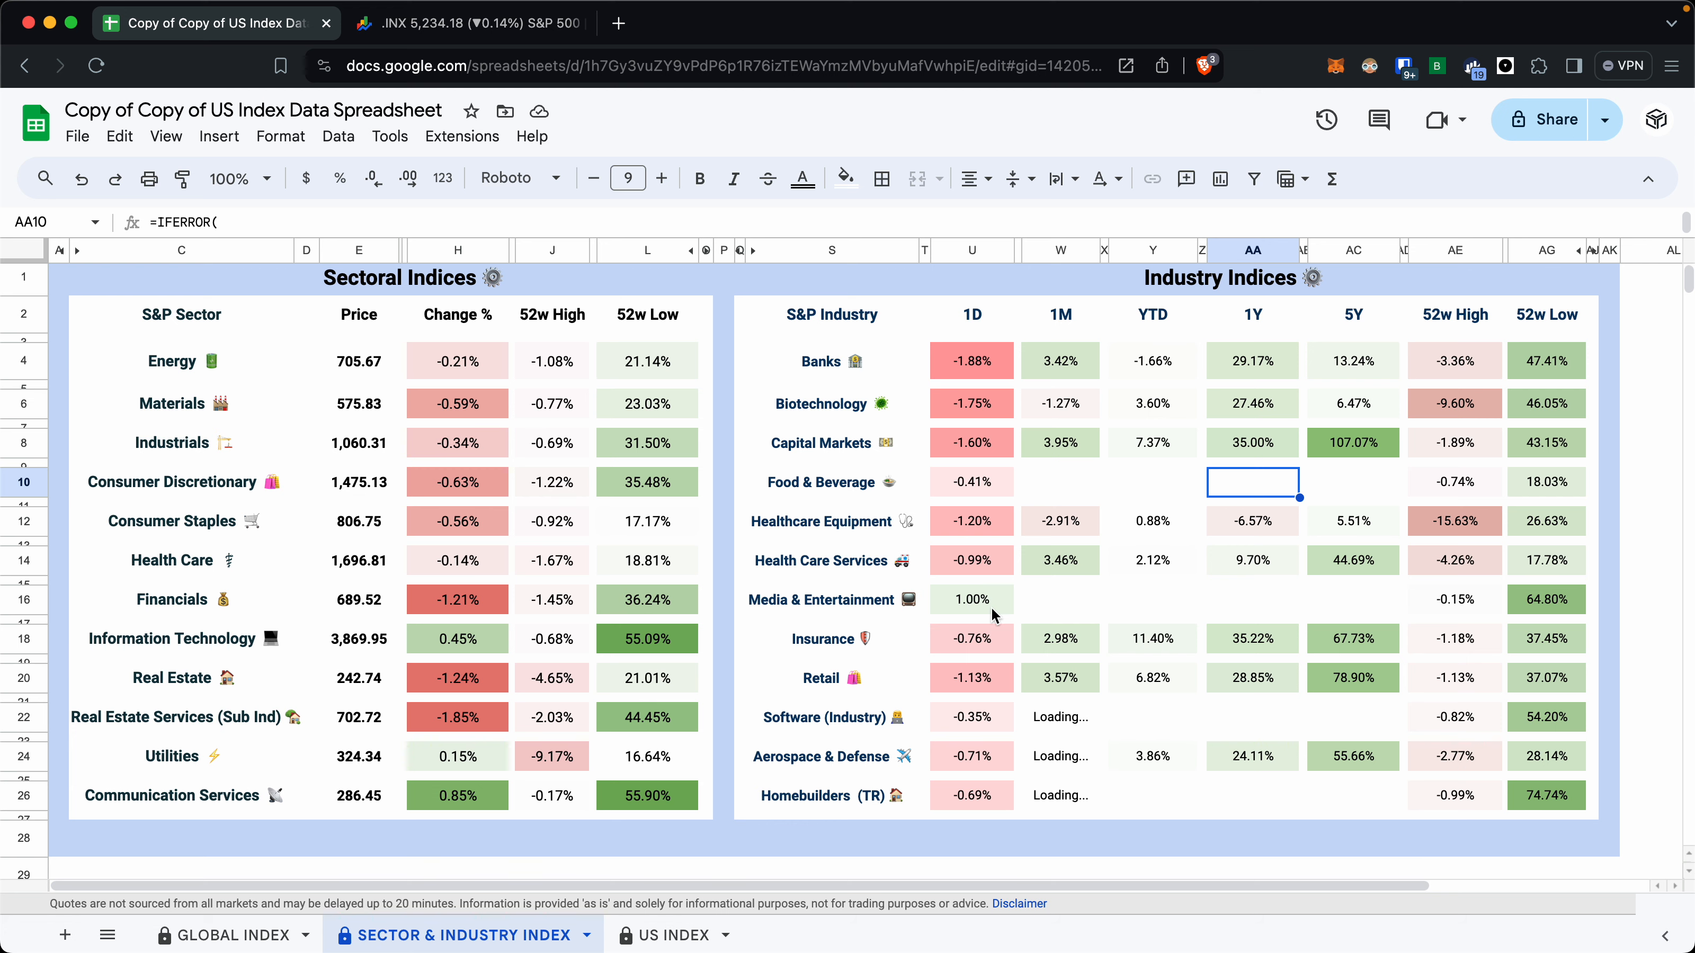
Open the US INDEX sheet and review the index names from Russell 3000 to Russell Small Cap Completeness Index, including Nasdaq-100.
click(674, 934)
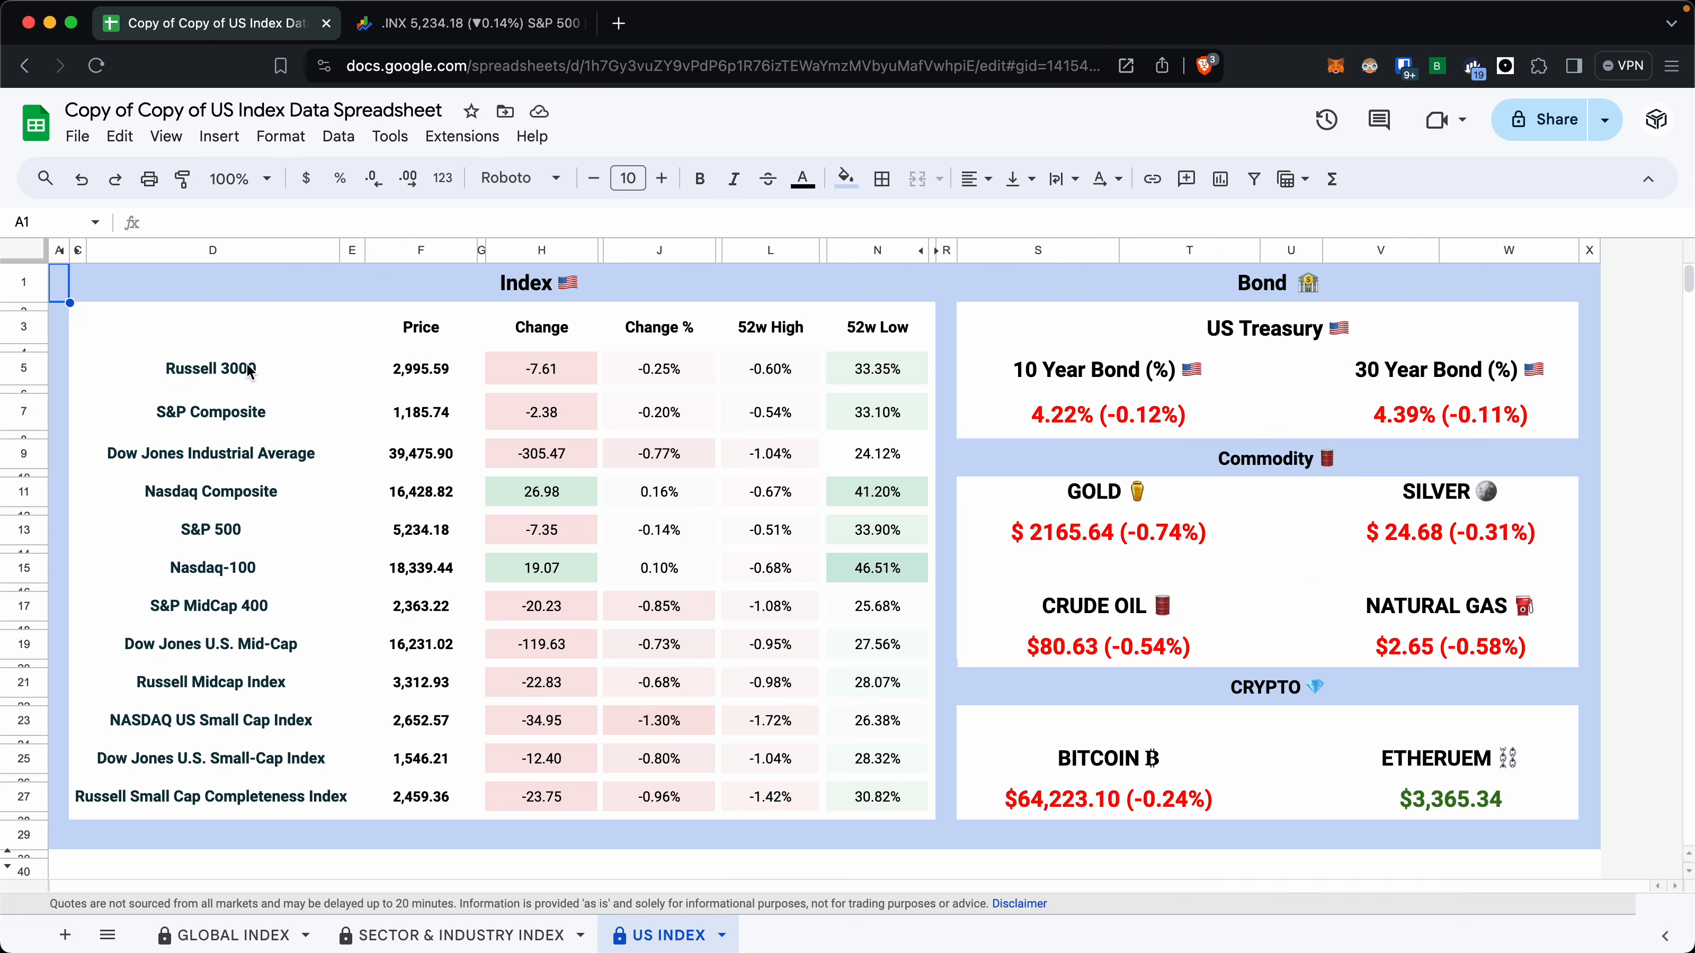
drag(248, 372, 257, 798)
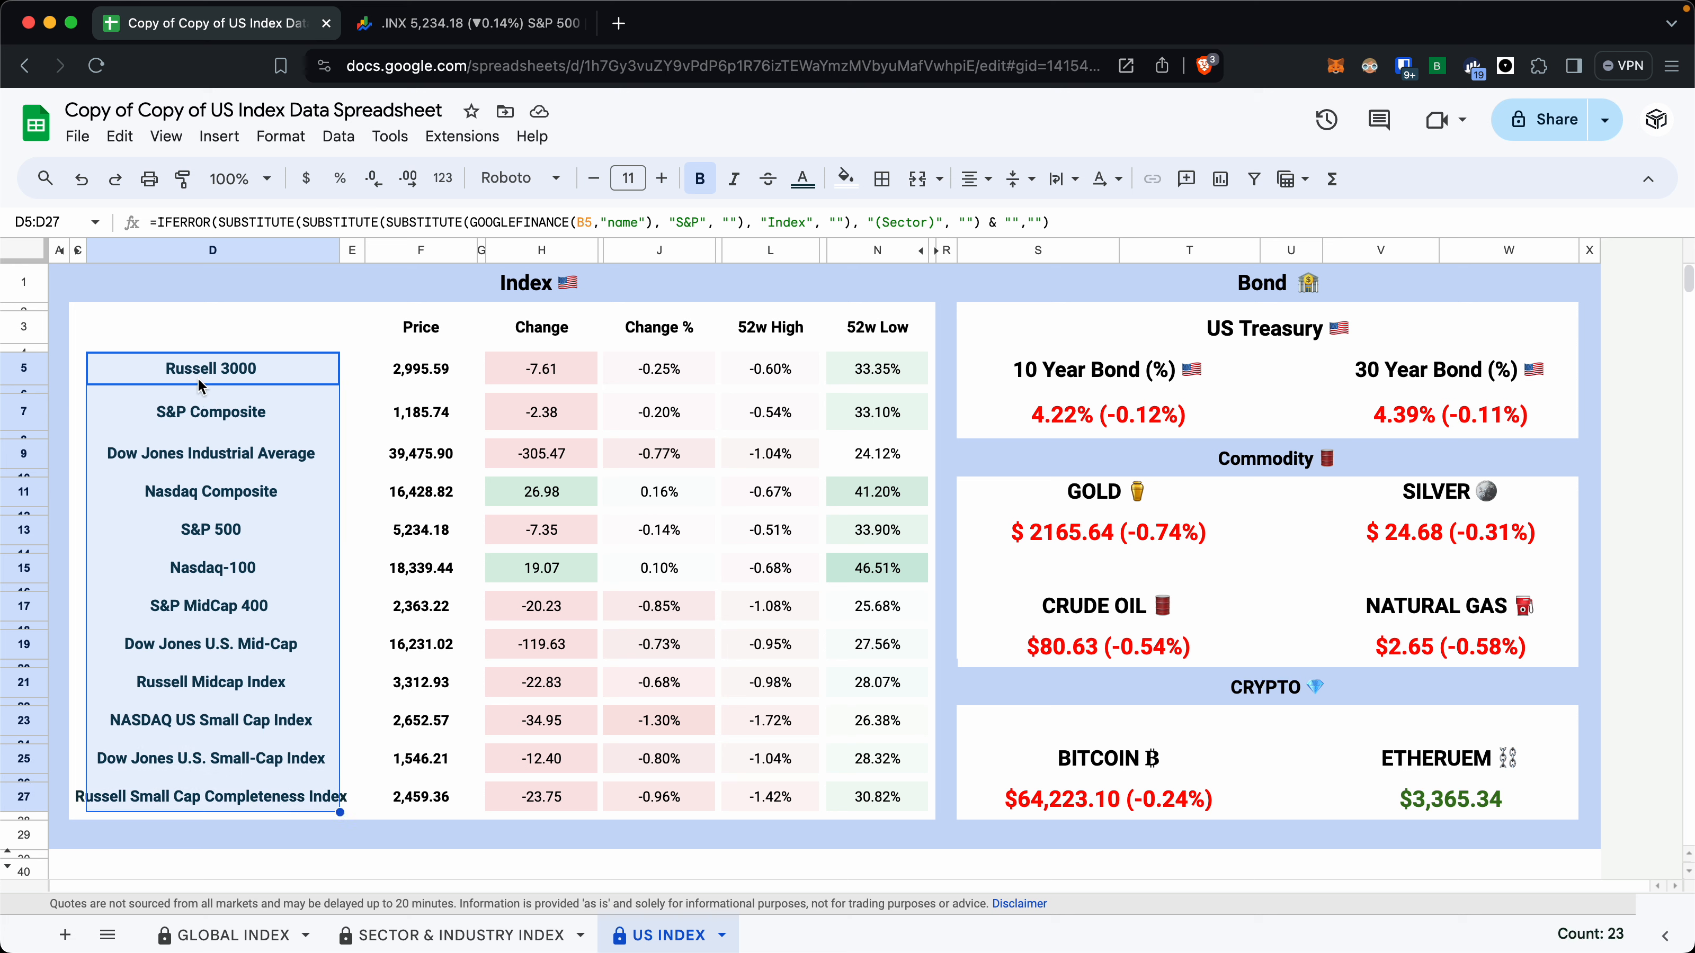
click(207, 569)
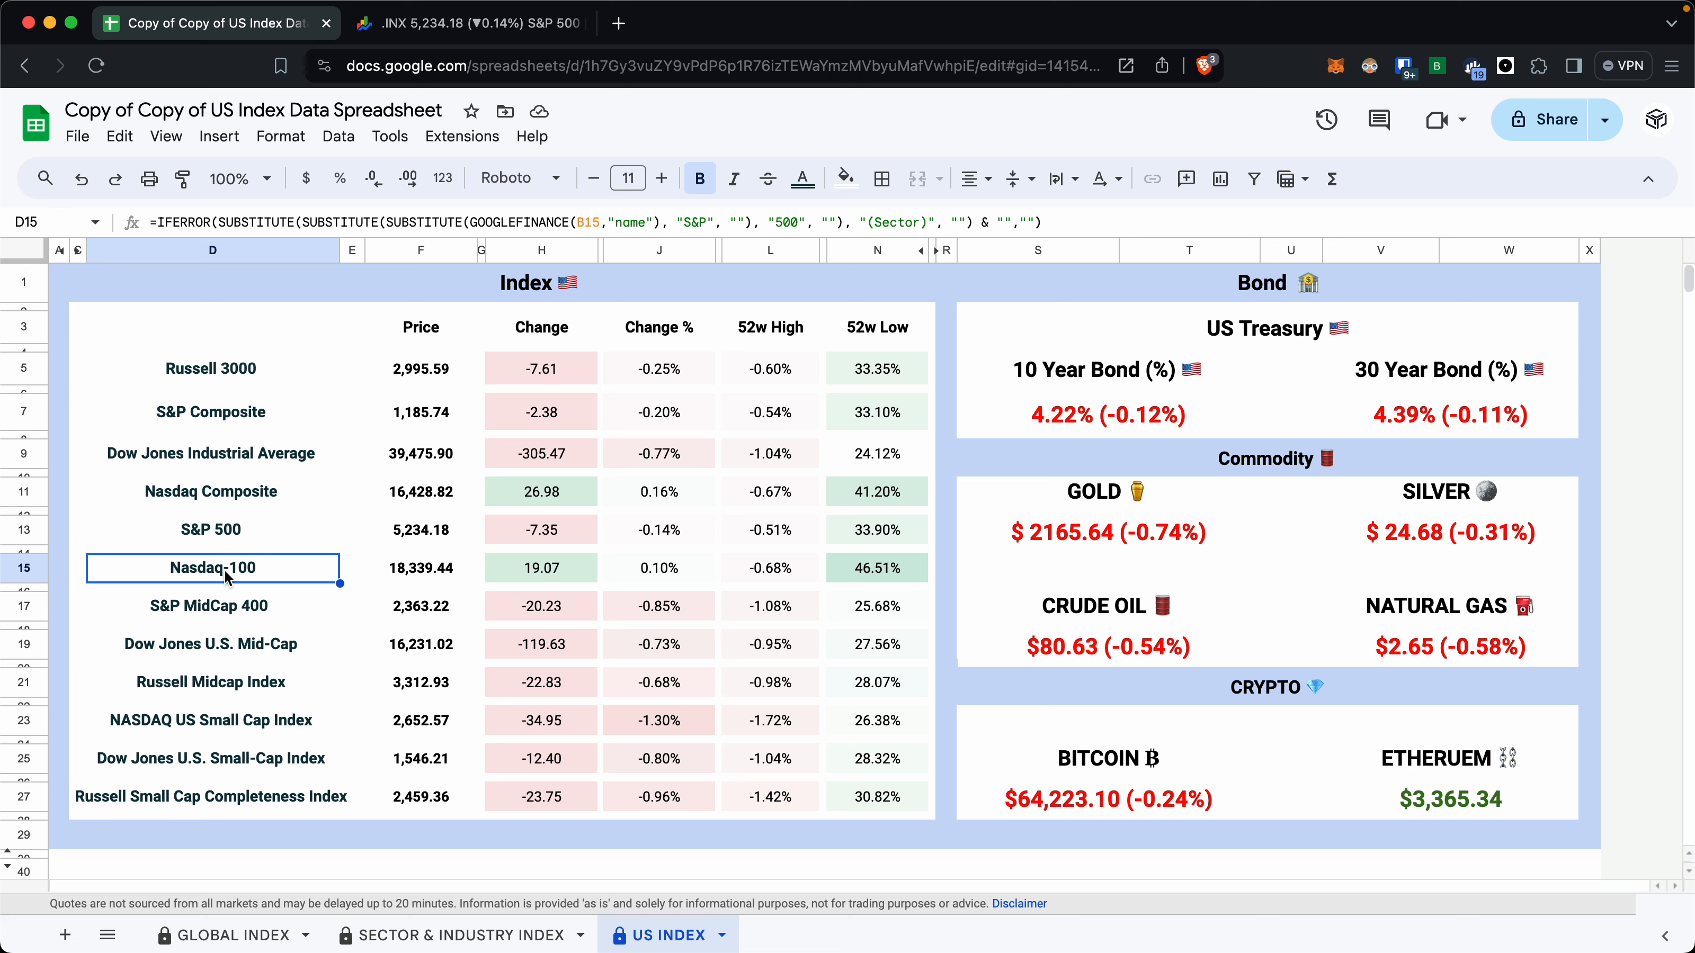
Reveal hidden column B to view the index ticker symbols in the US INDEX sheet, and hide the column again.
click(77, 253)
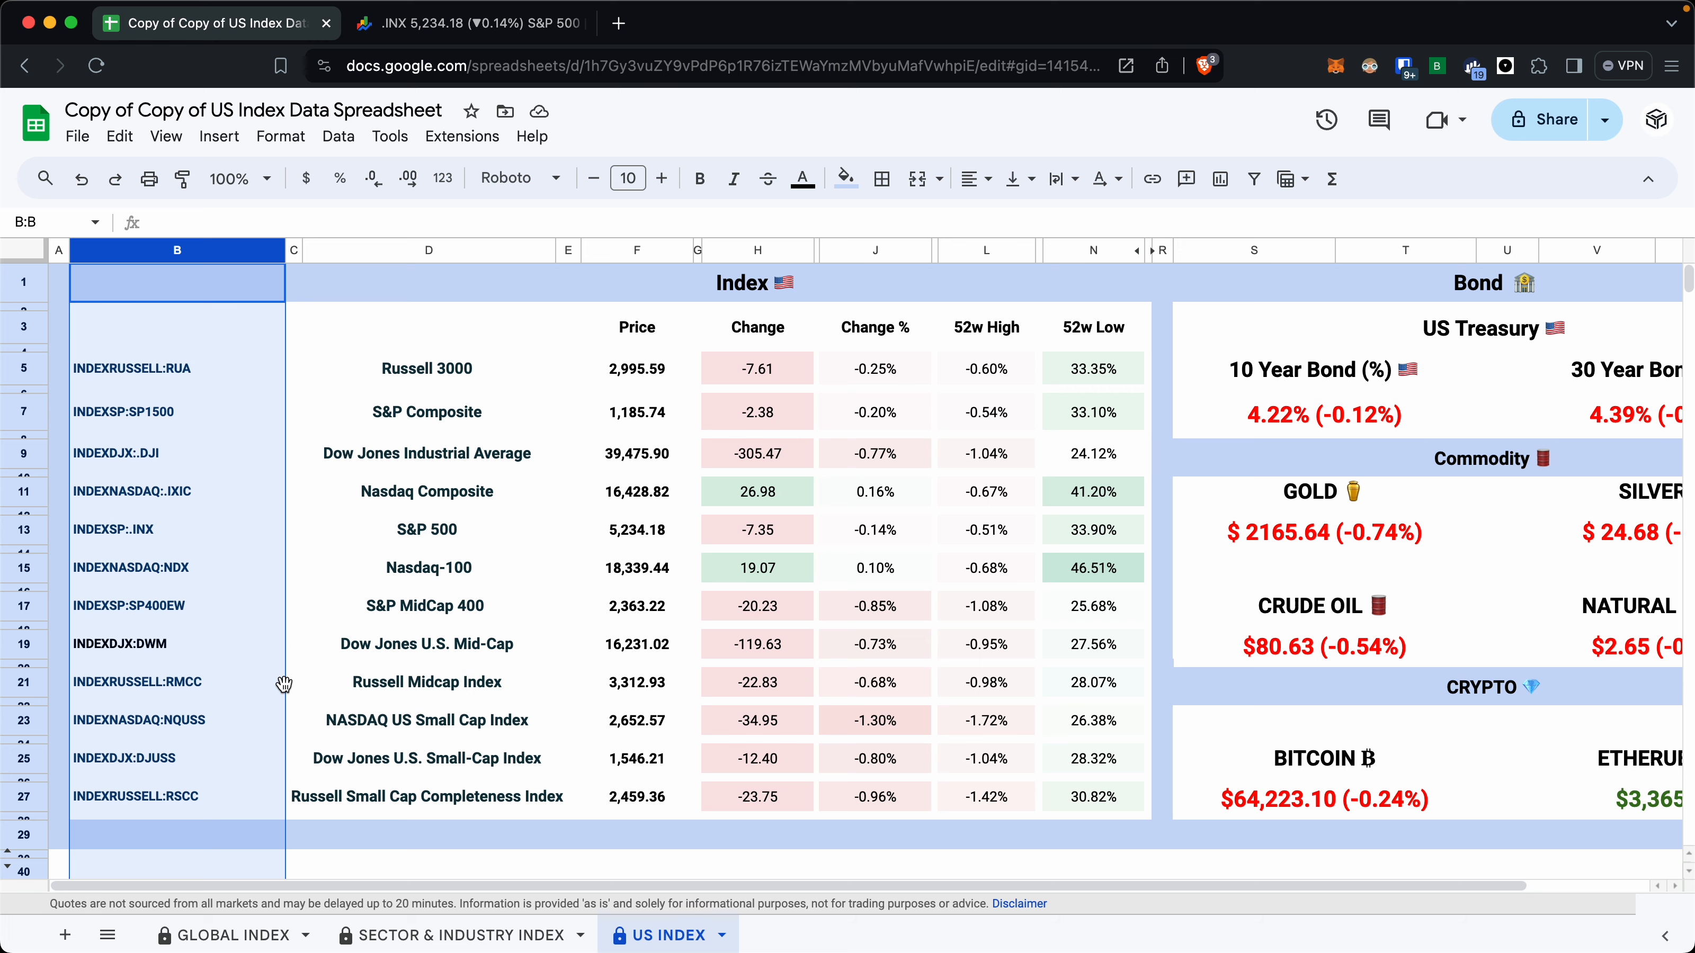
right_click(239, 249)
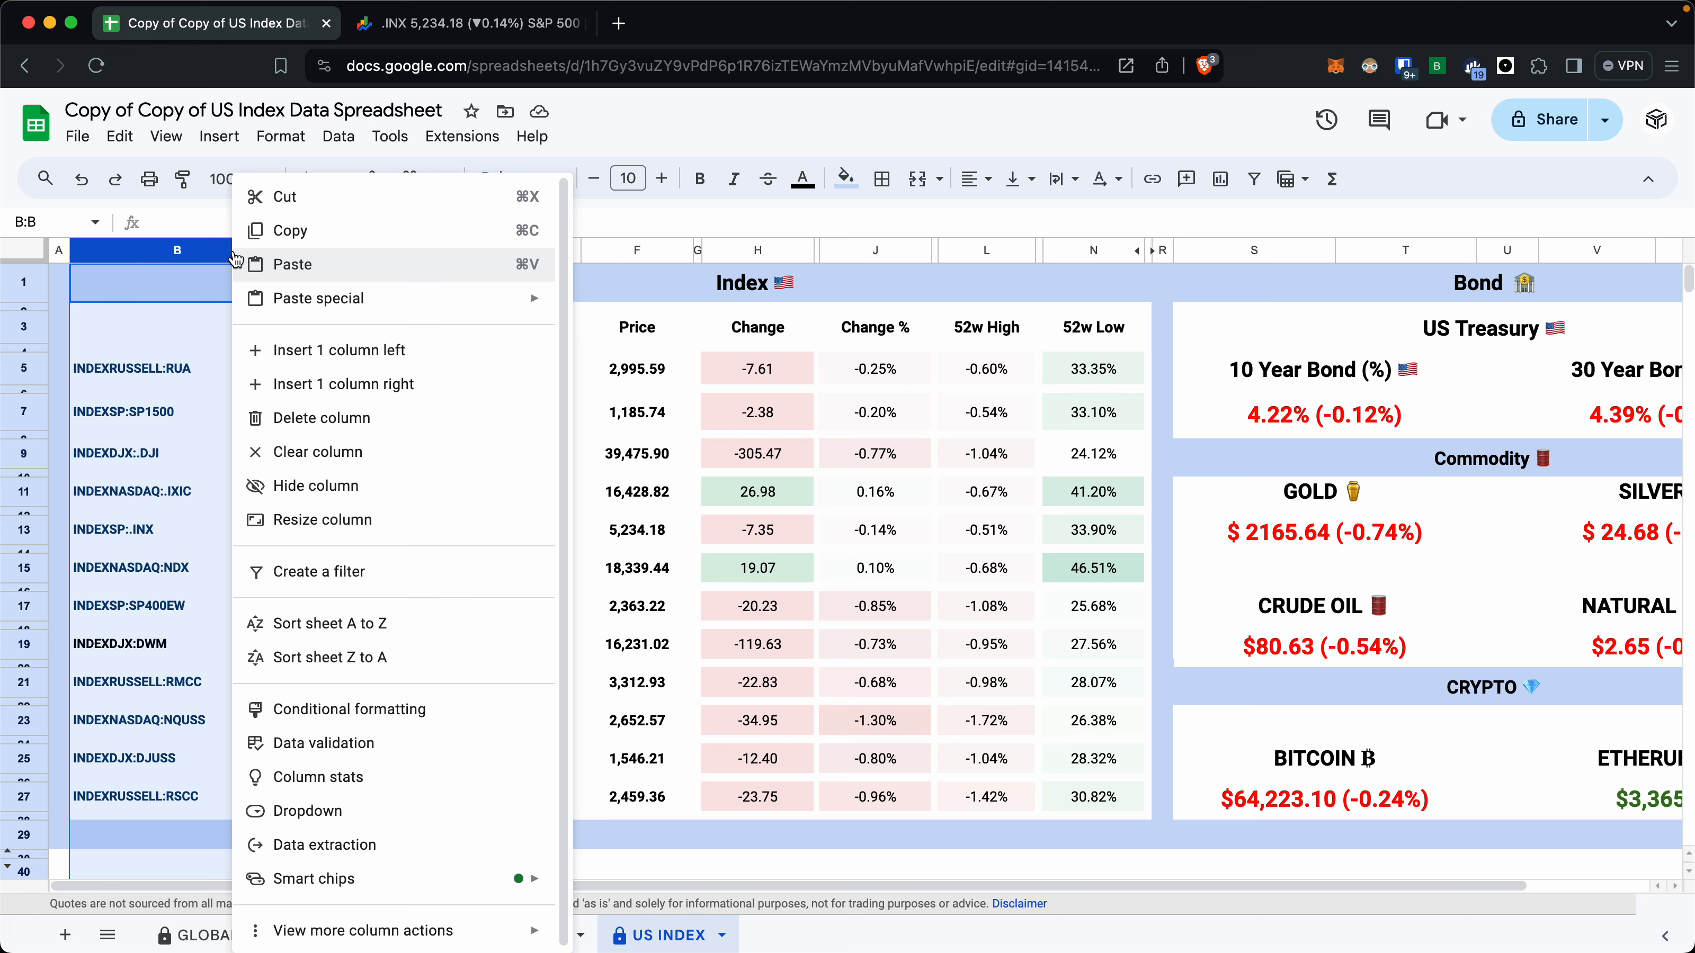
click(295, 485)
click(530, 435)
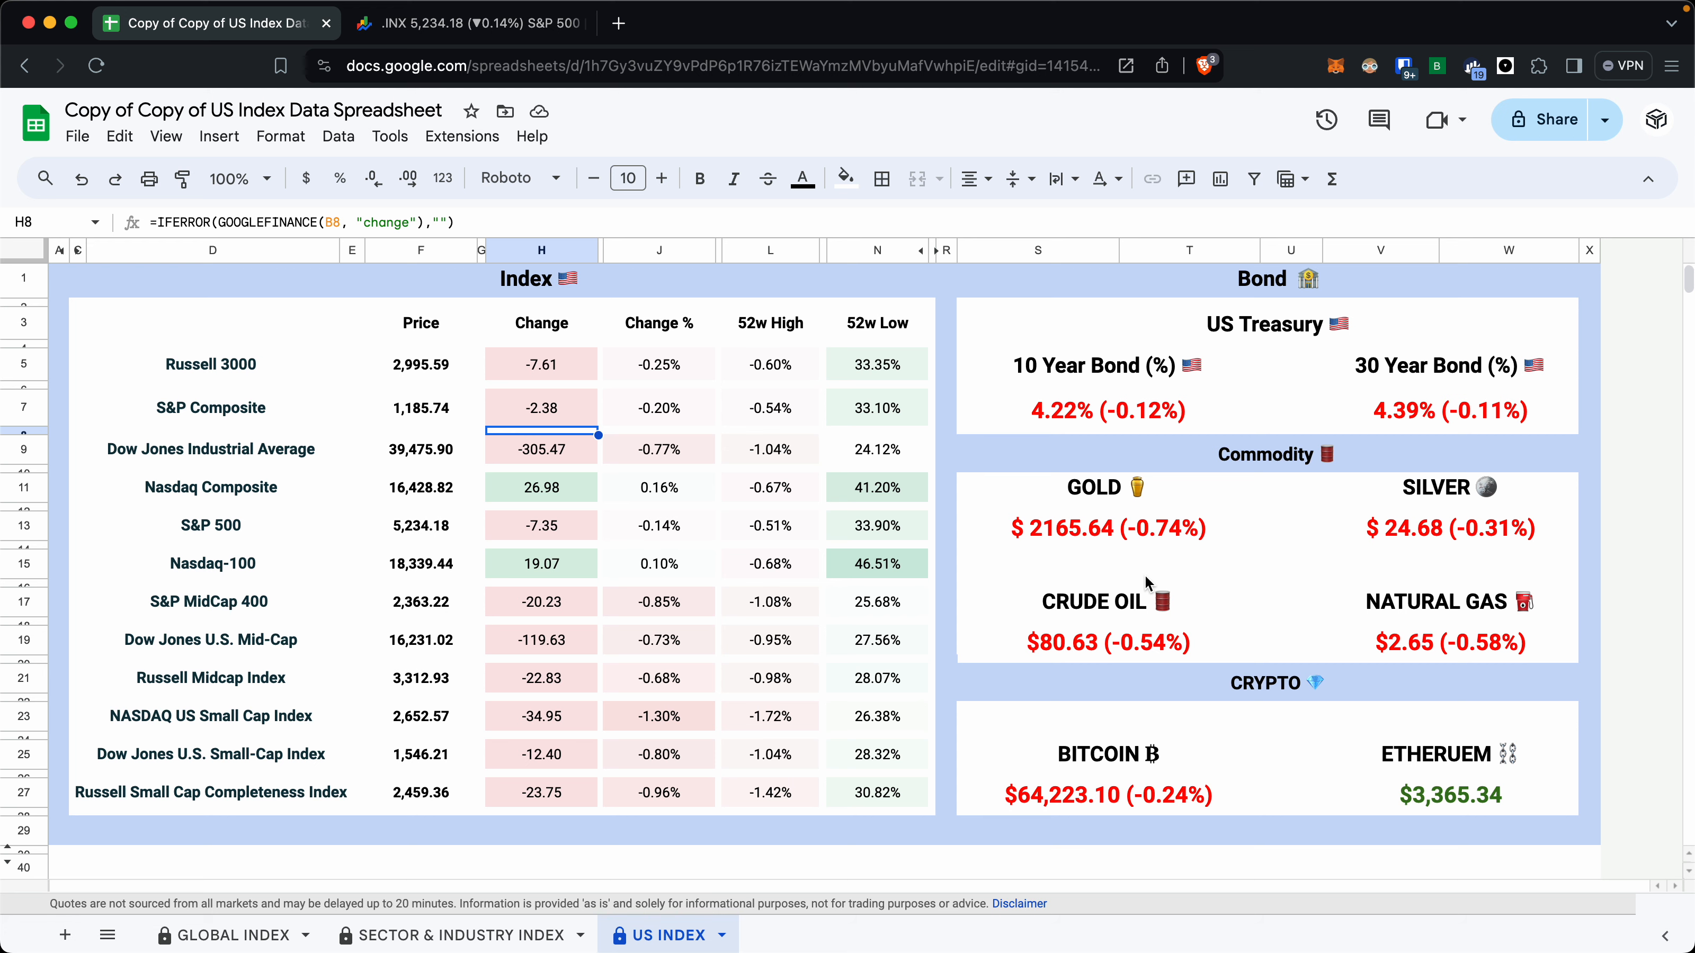
Revisit the SECTOR & INDUSTRY INDEX, GLOBAL INDEX and US INDEX sheets, ending on GLOBAL INDEX.
click(506, 933)
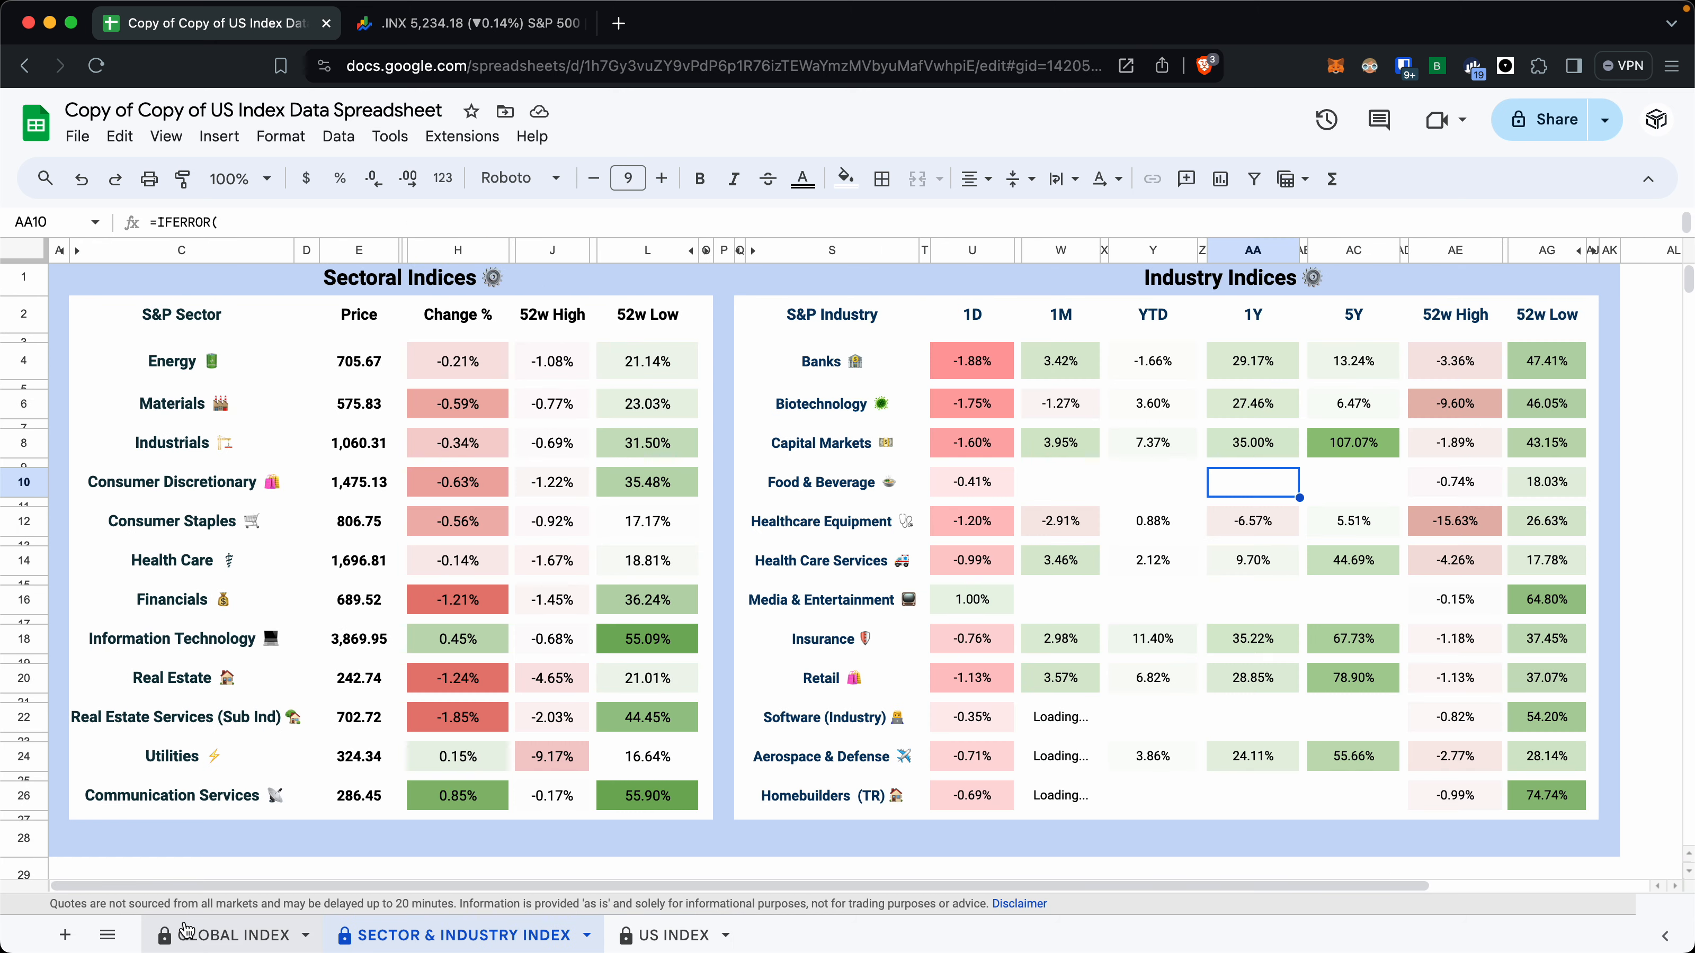
click(252, 933)
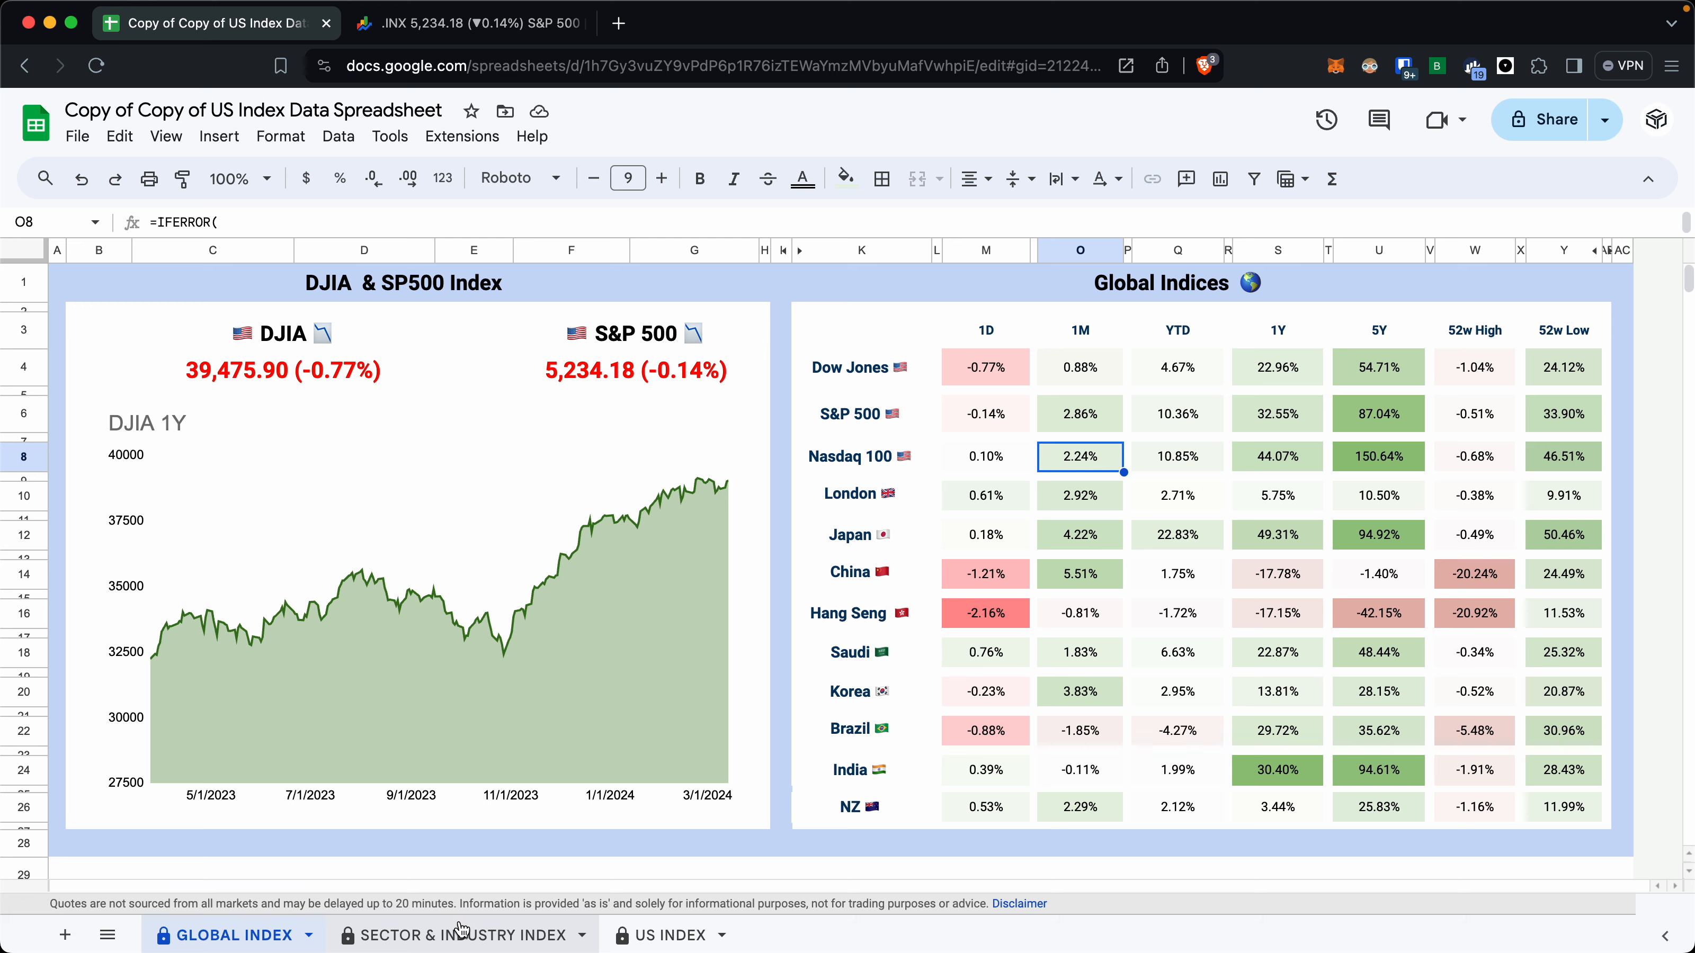
click(670, 927)
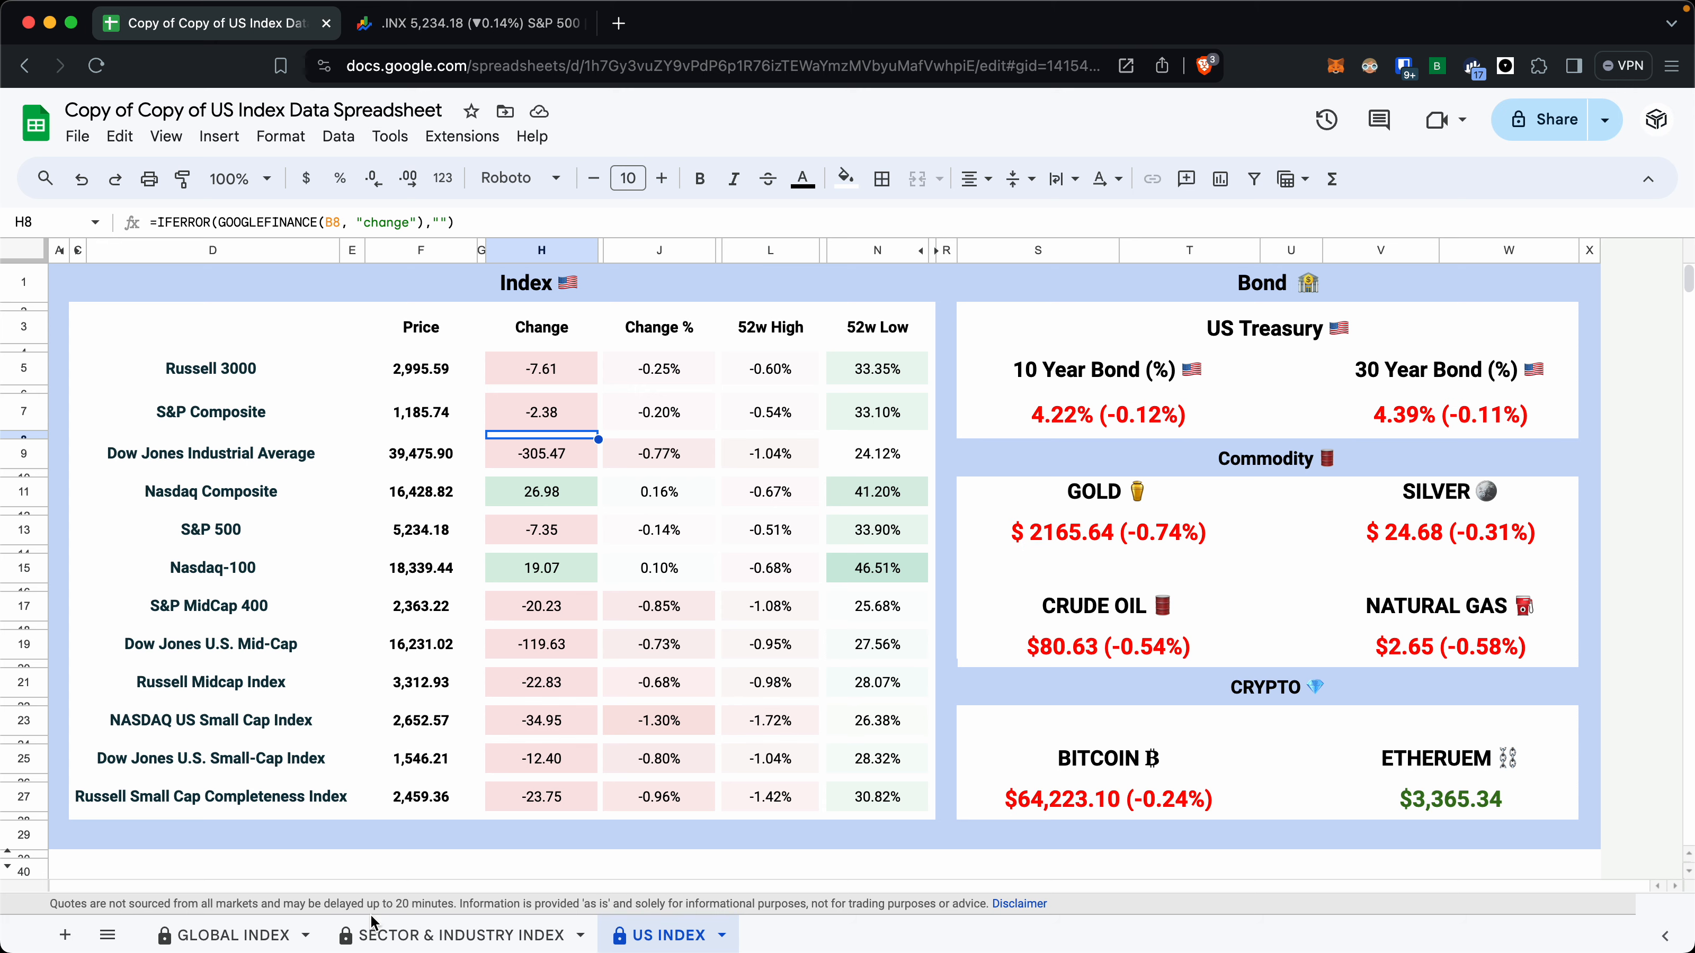
click(233, 933)
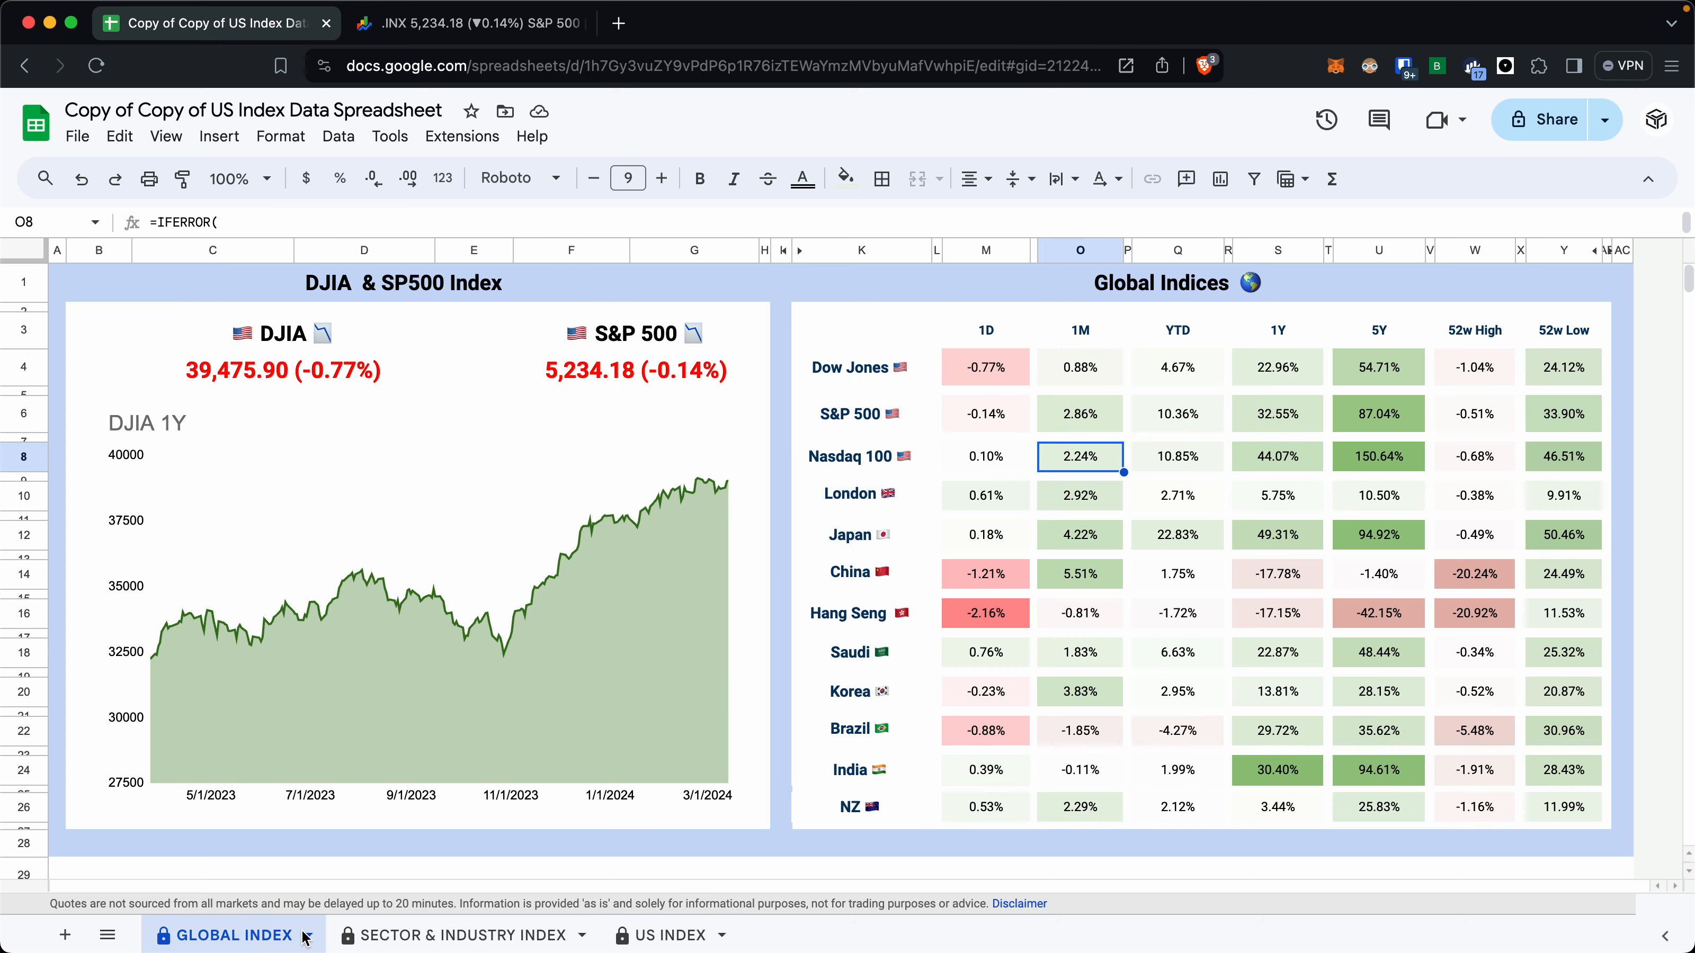